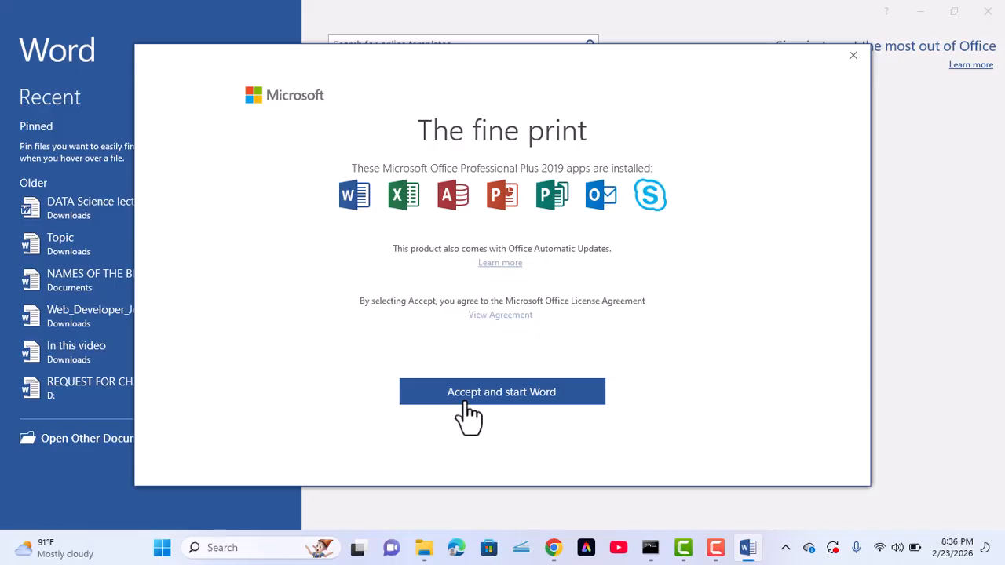
Accept Word's license terms, dismiss the privacy notice, and open a blank document
left_click(466, 403)
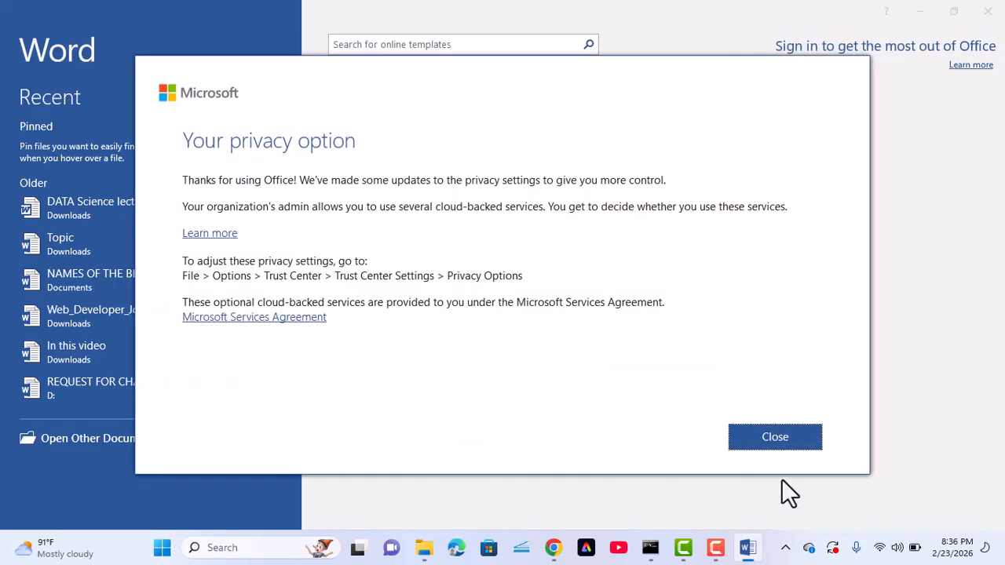
left_click(787, 437)
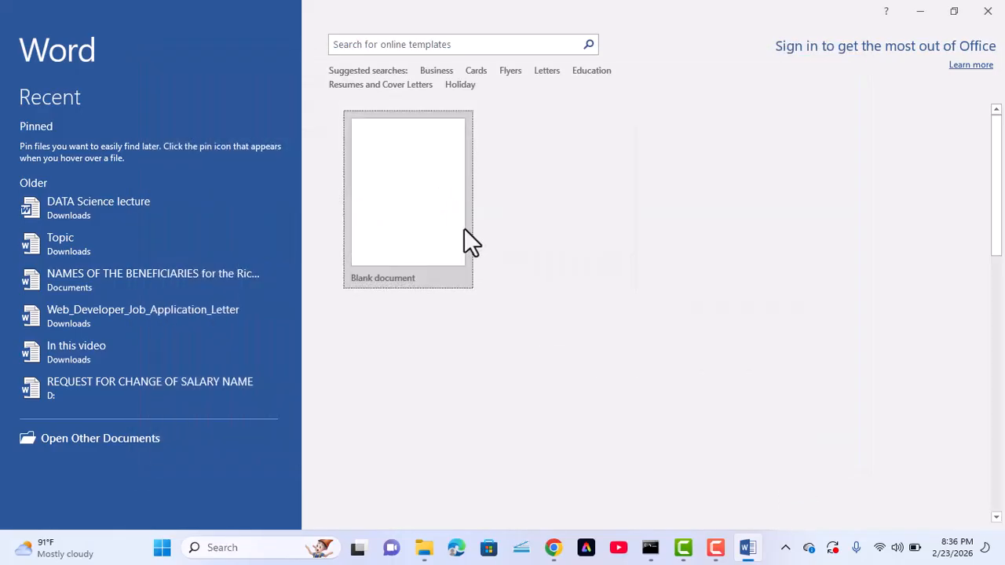
left_click(433, 219)
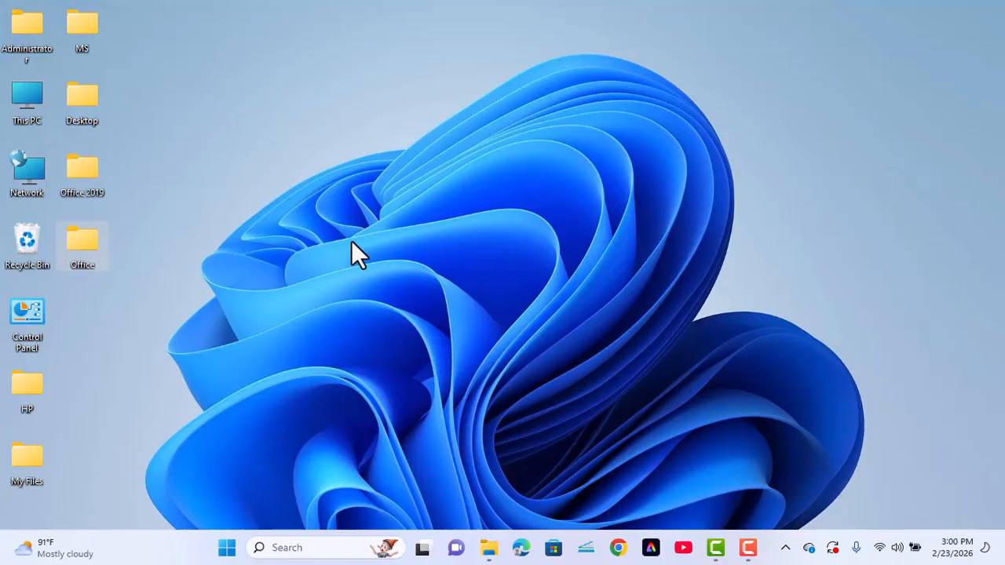
Create a new folder on the desktop and name it 'Office 2019'
right_click(422, 253)
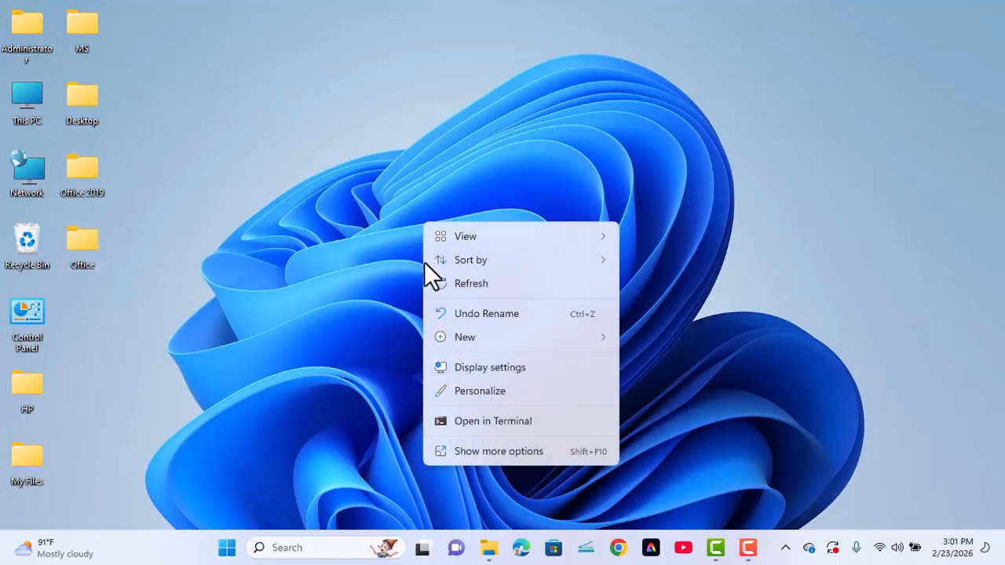
mouse_move(529, 341)
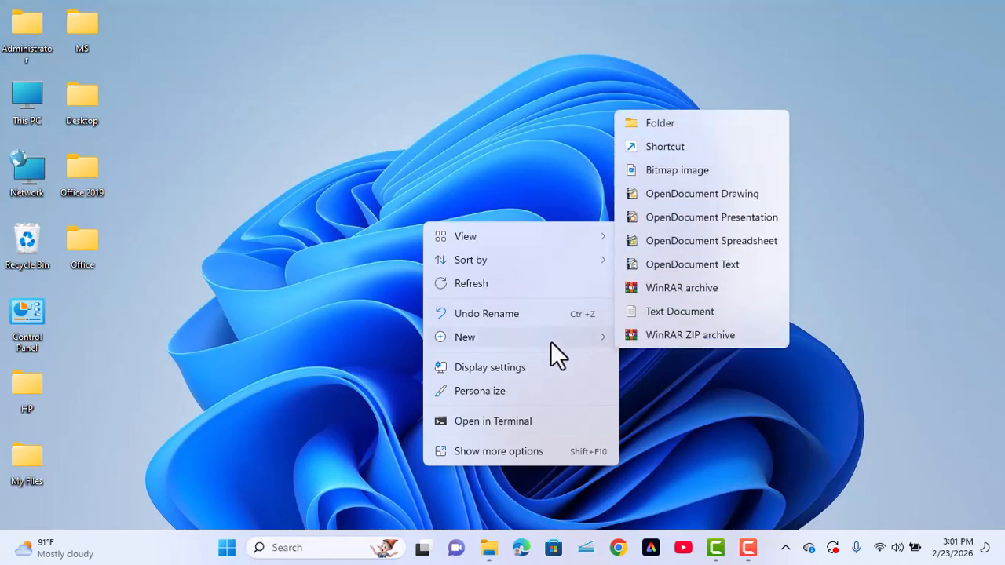
left_click(667, 124)
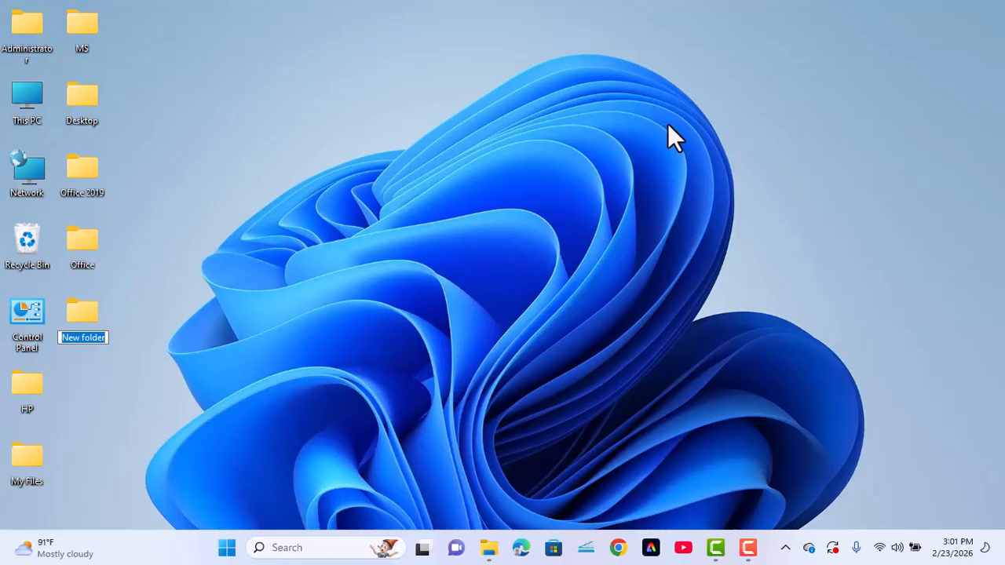
type("Of")
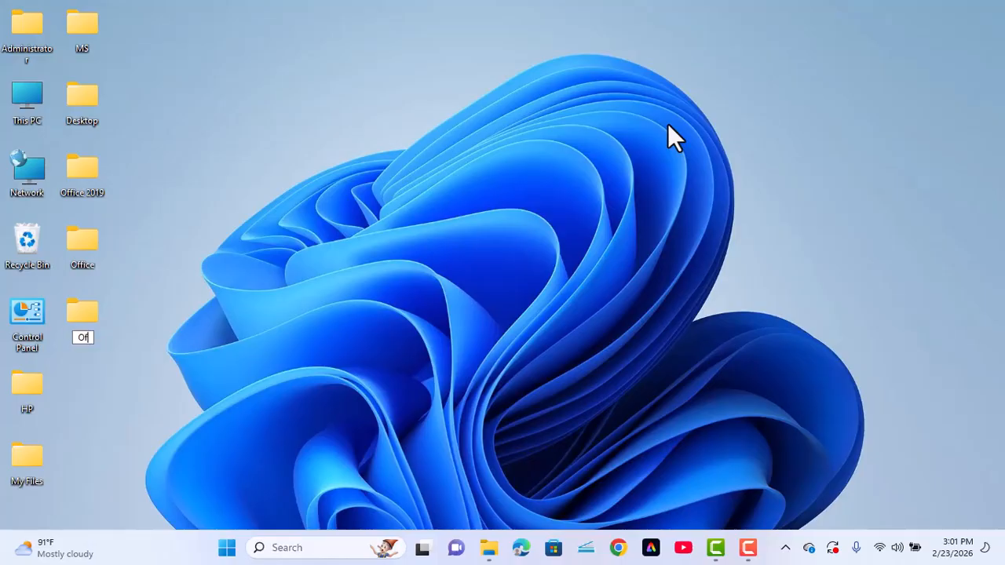
type("fice 2019")
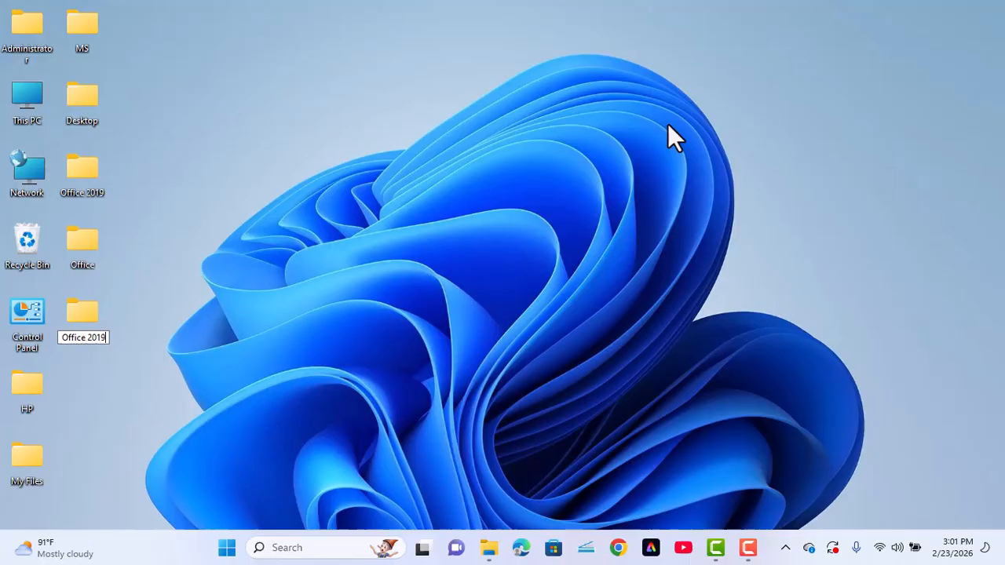
key("Return")
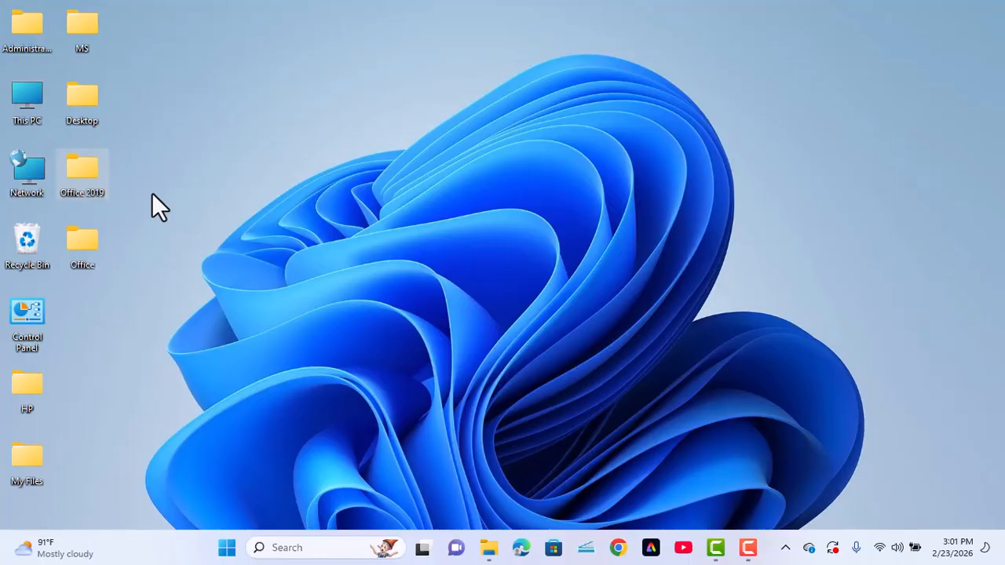
Search the web for the Office Deployment Tool and open Microsoft's download page
left_click(618, 547)
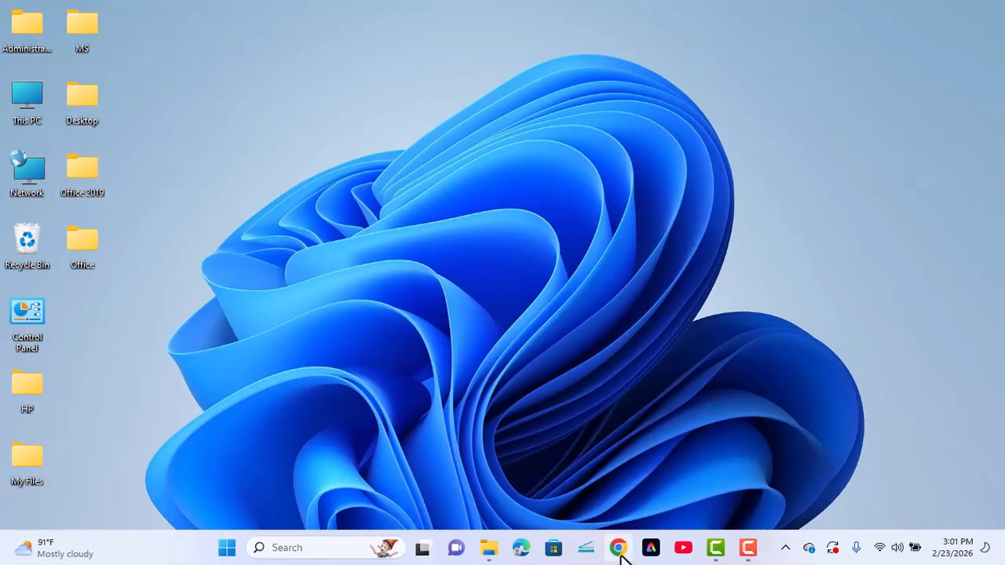
type("o")
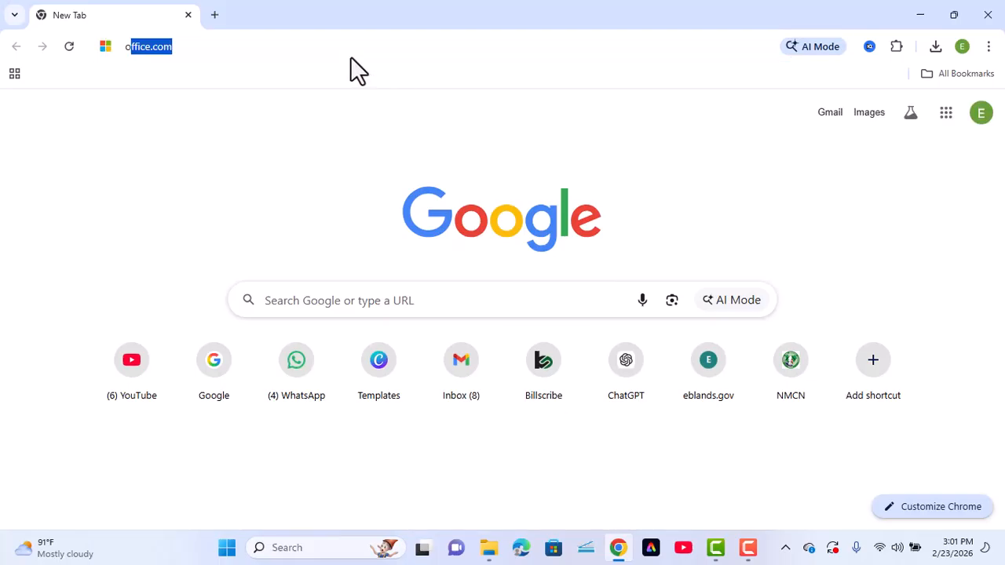
type("ffice deployment tool")
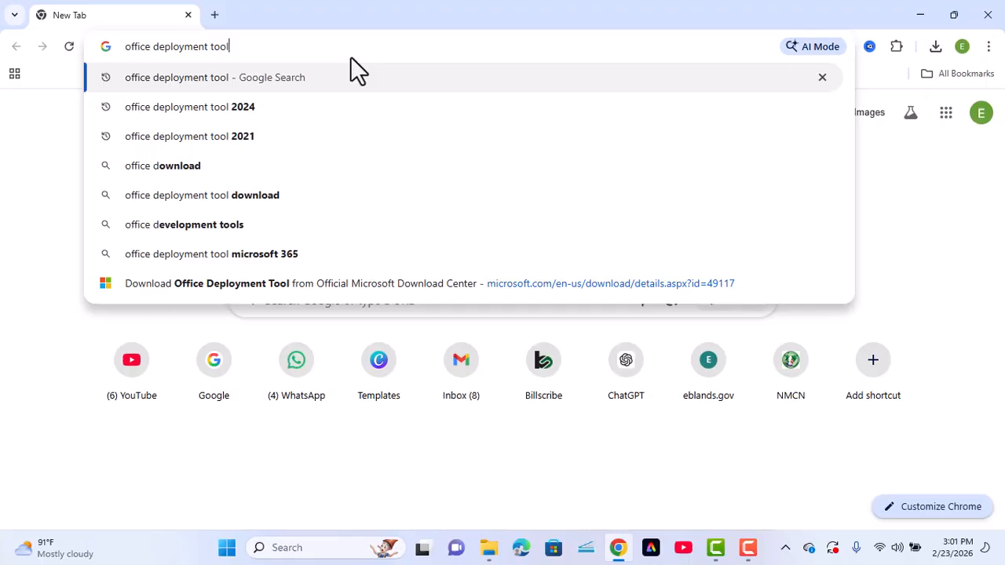
key("Return")
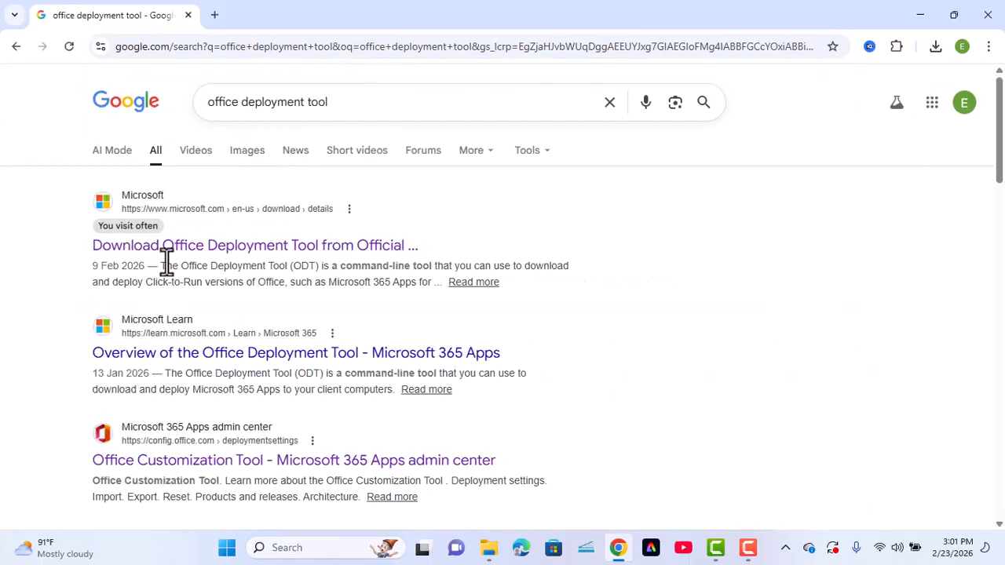
left_click(243, 253)
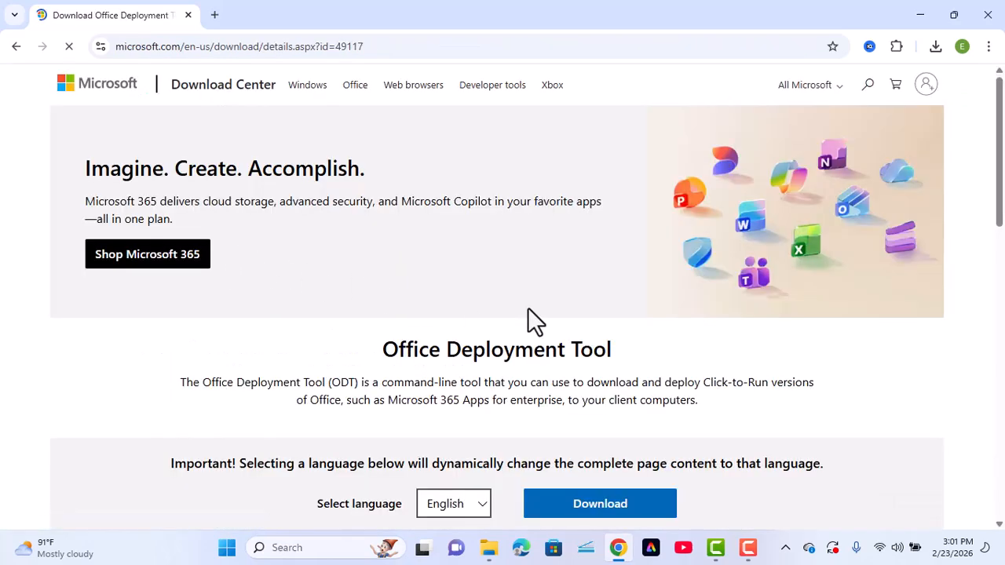
Download officedeploymenttool_19628-20192.exe and show it in the Downloads folder
scroll(528, 307, "down", 1)
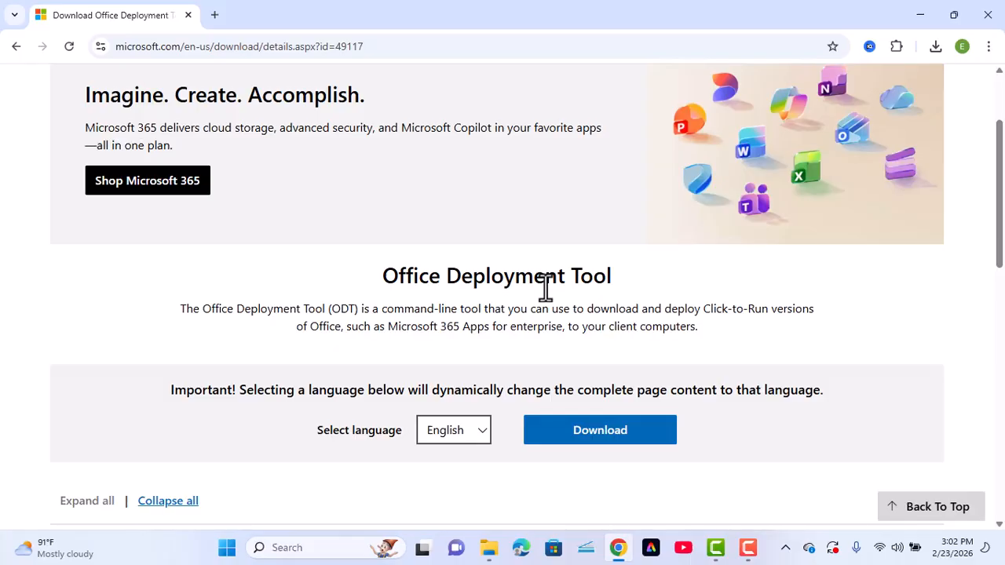
left_click(601, 440)
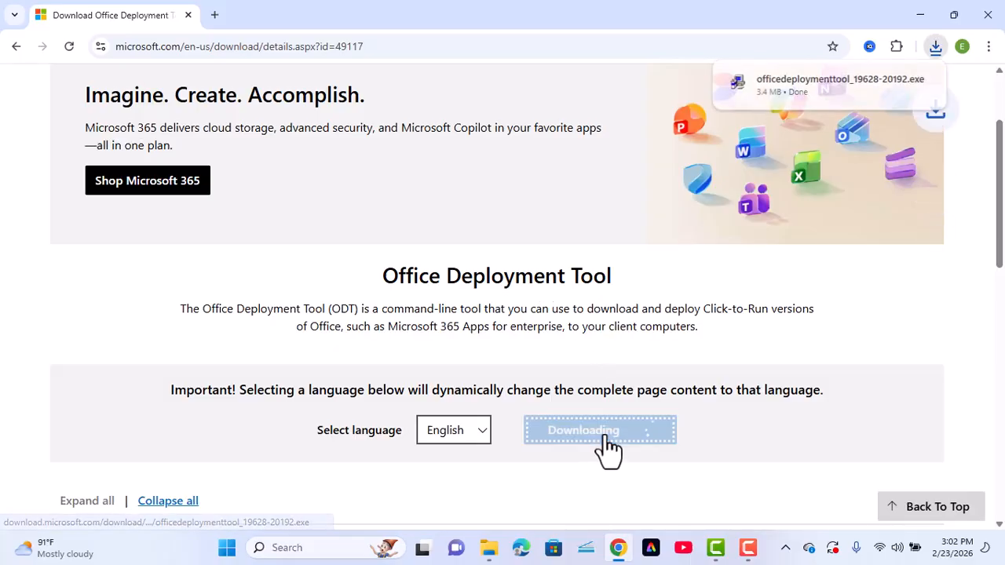
mouse_move(909, 97)
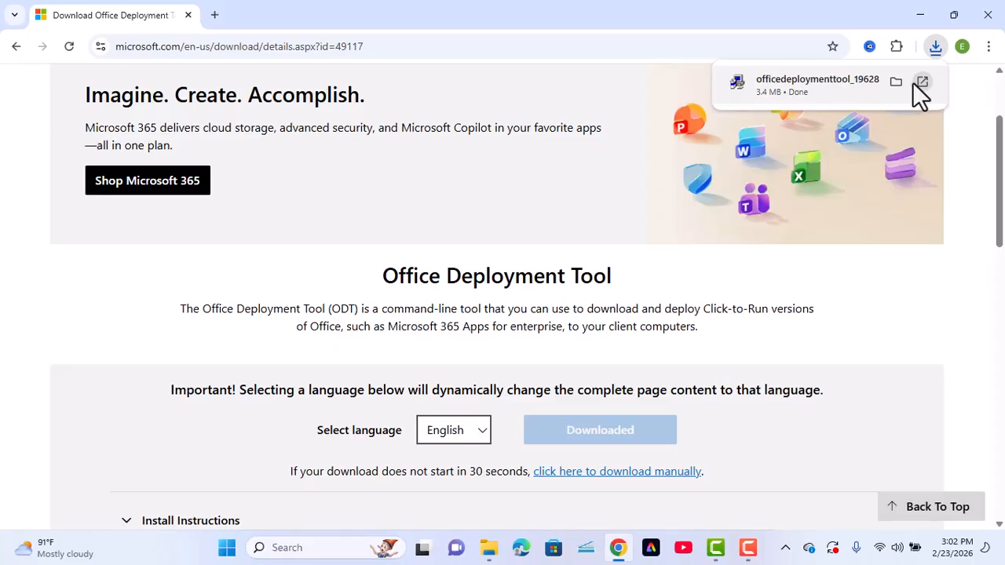
left_click(892, 81)
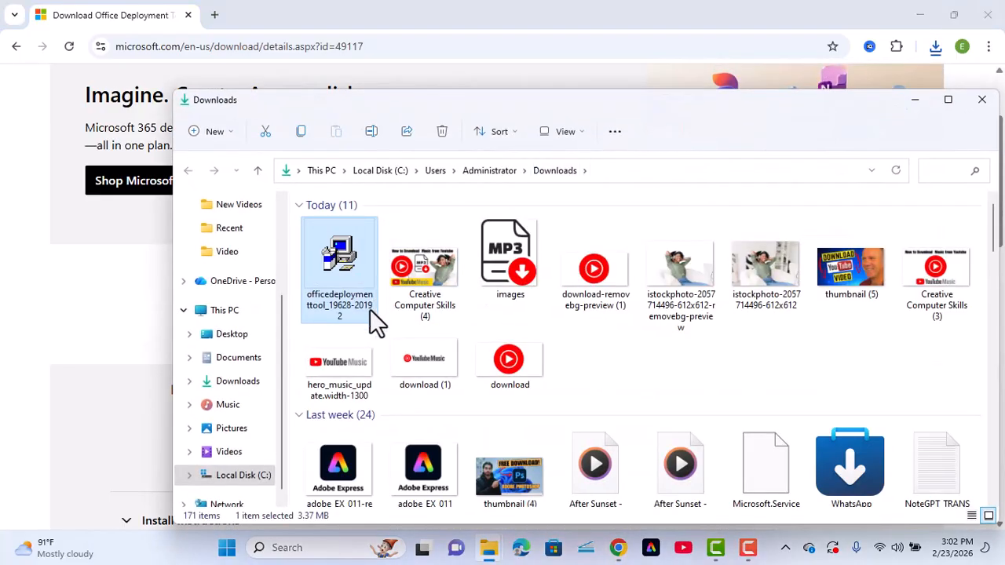
Paste the Office Deployment Tool installer into the desktop's Office 2019 folder
left_click(948, 100)
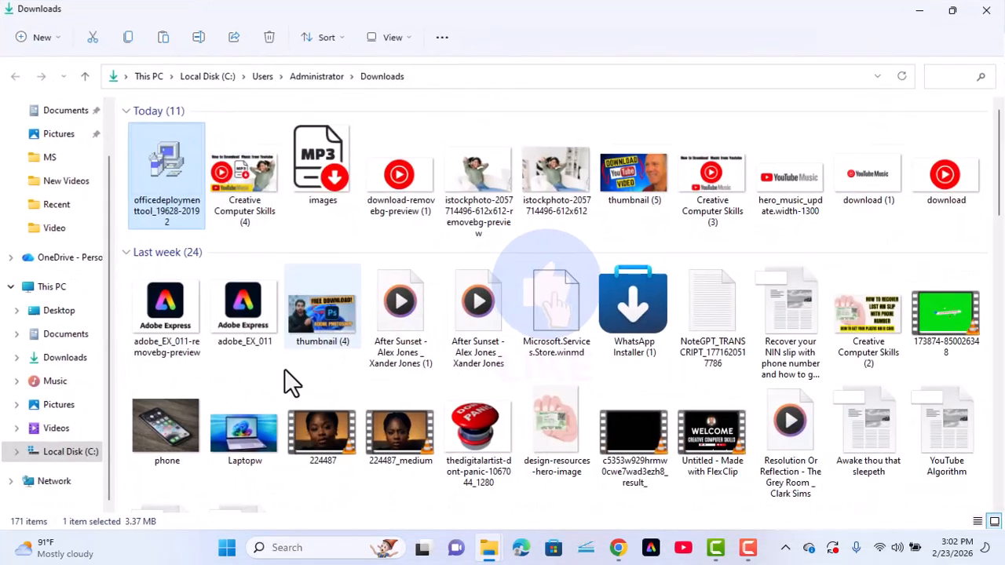
left_click(56, 316)
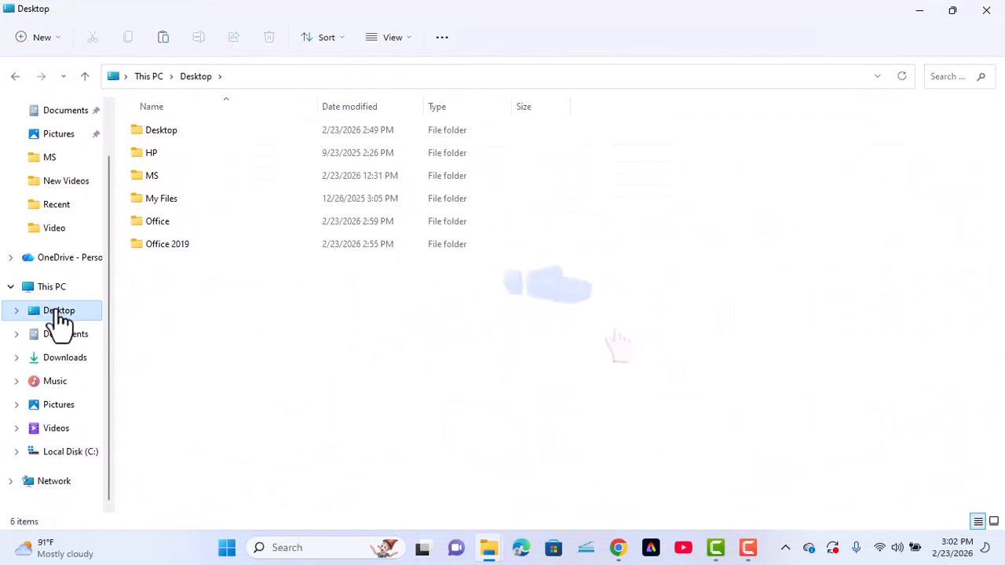
left_click(166, 246)
double_click(166, 245)
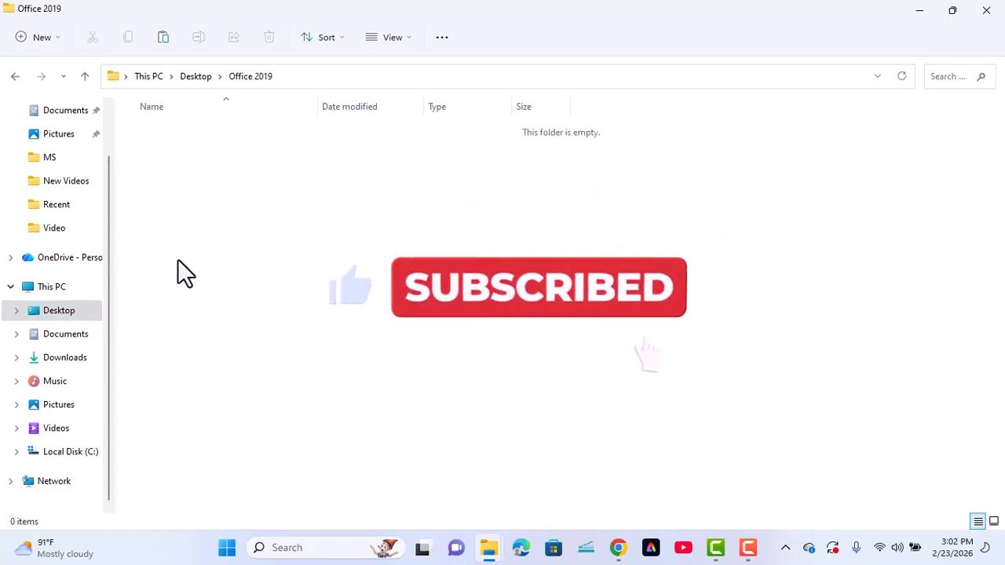
key("ctrl+v")
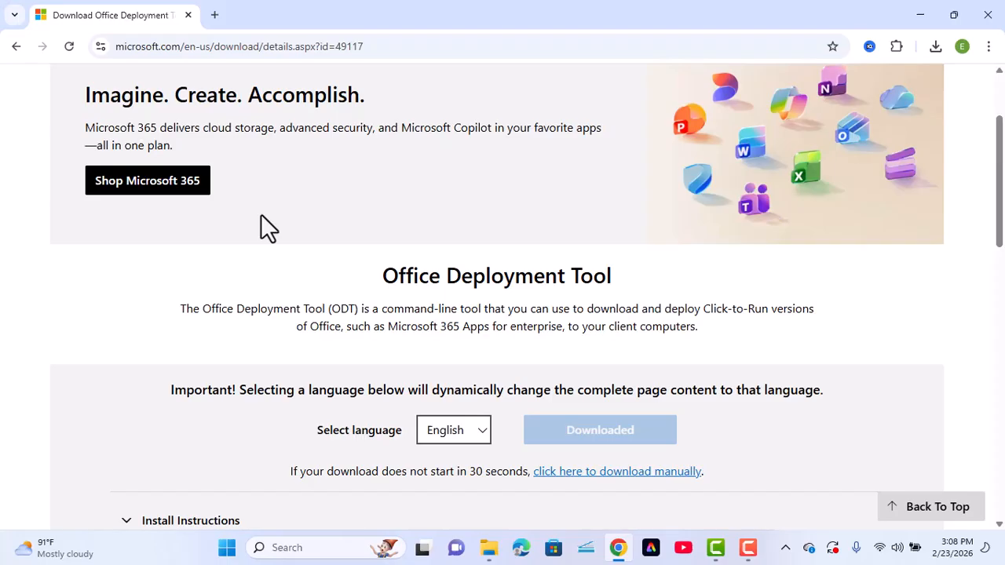
In a new tab, search 'office customization tool' and open its Deployment settings page
left_click(215, 15)
left_click(218, 20)
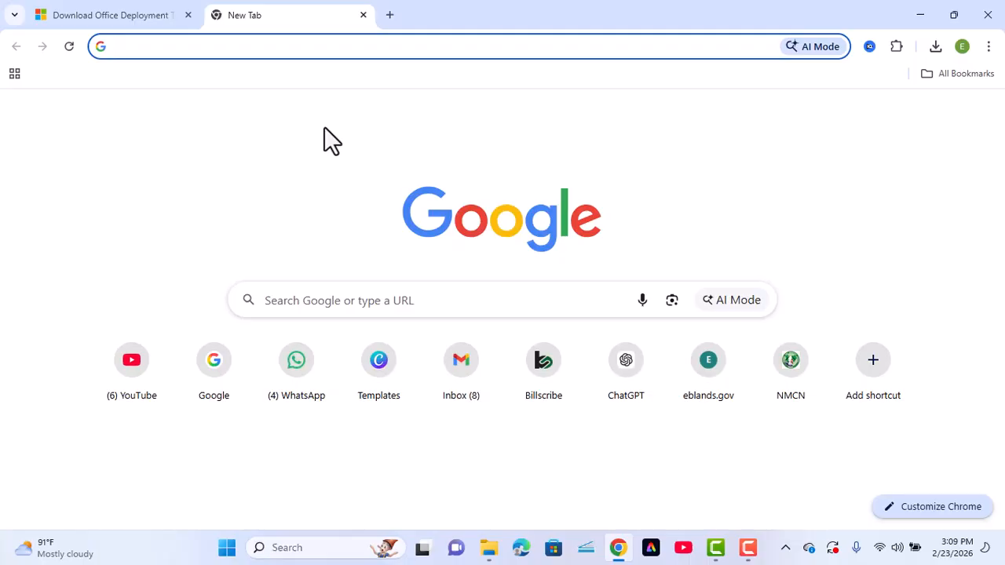
type("office cu")
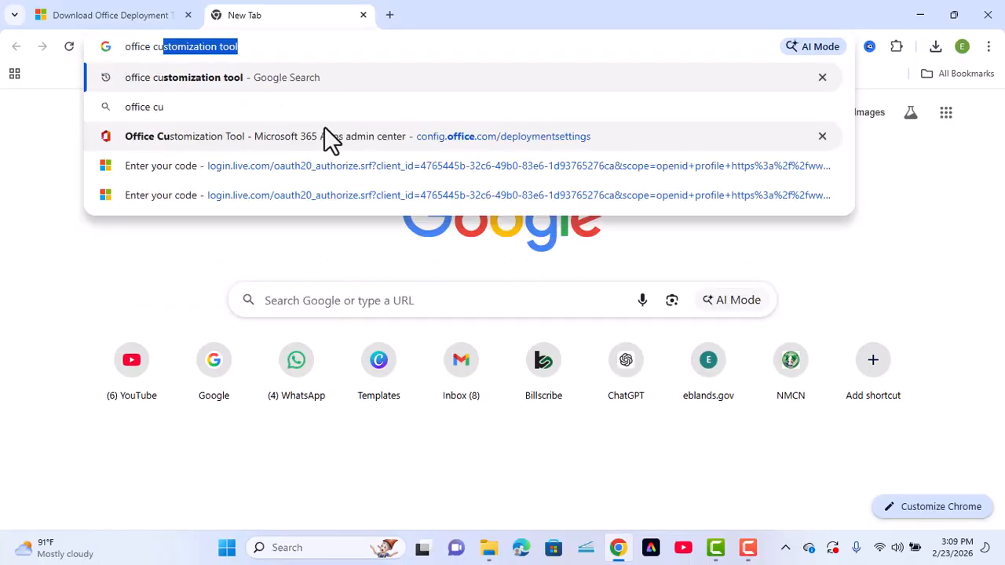
key("Right")
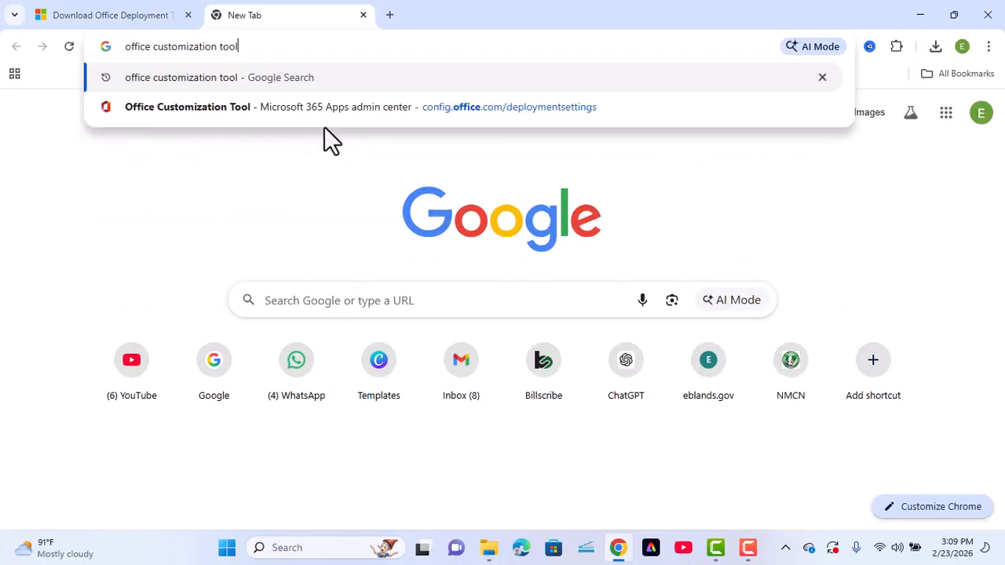
key("Return")
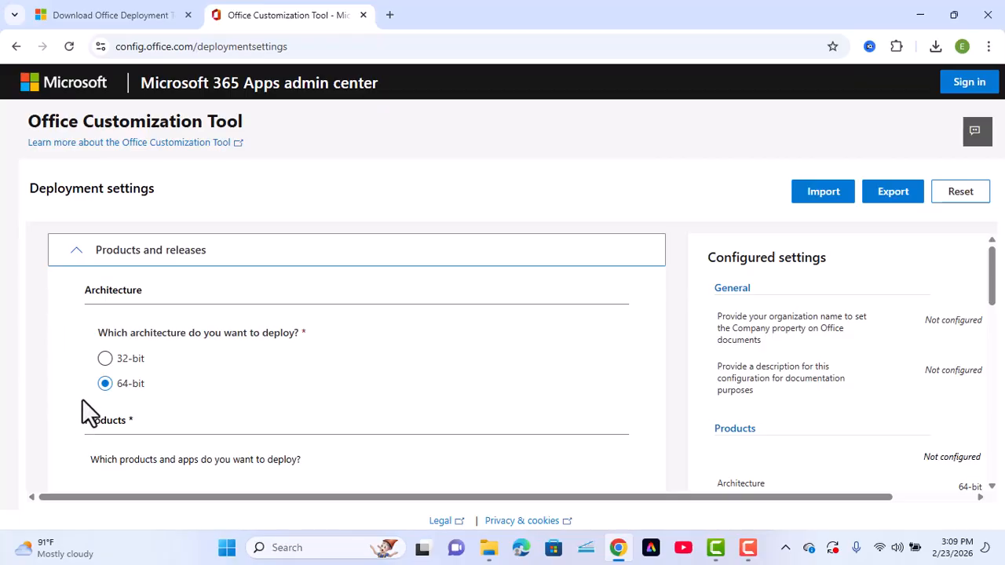
scroll(130, 375, "down", 1)
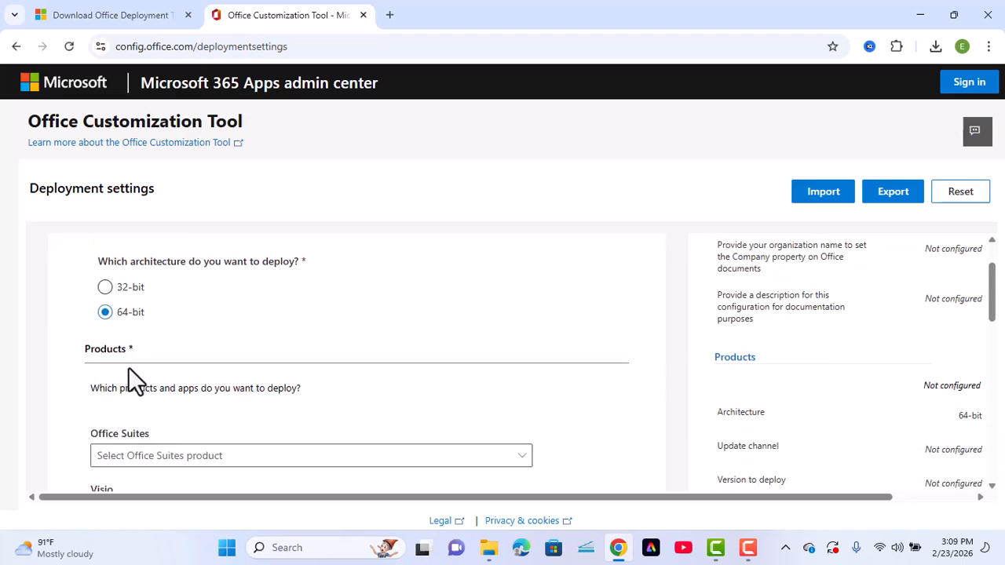
scroll(133, 381, "down", 2)
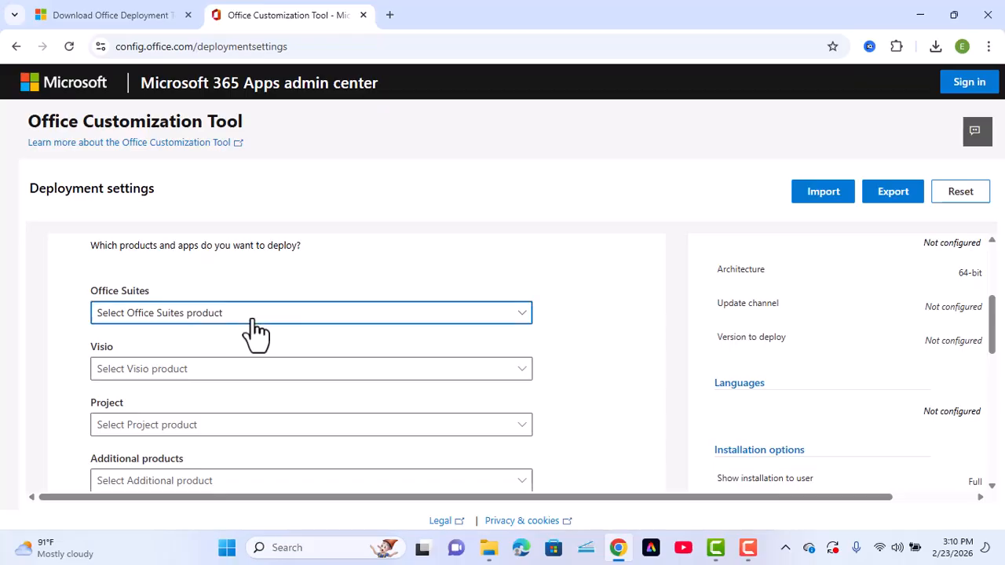
Choose Office Professional Plus 2019 - Volume License as the Office suite
left_click(251, 315)
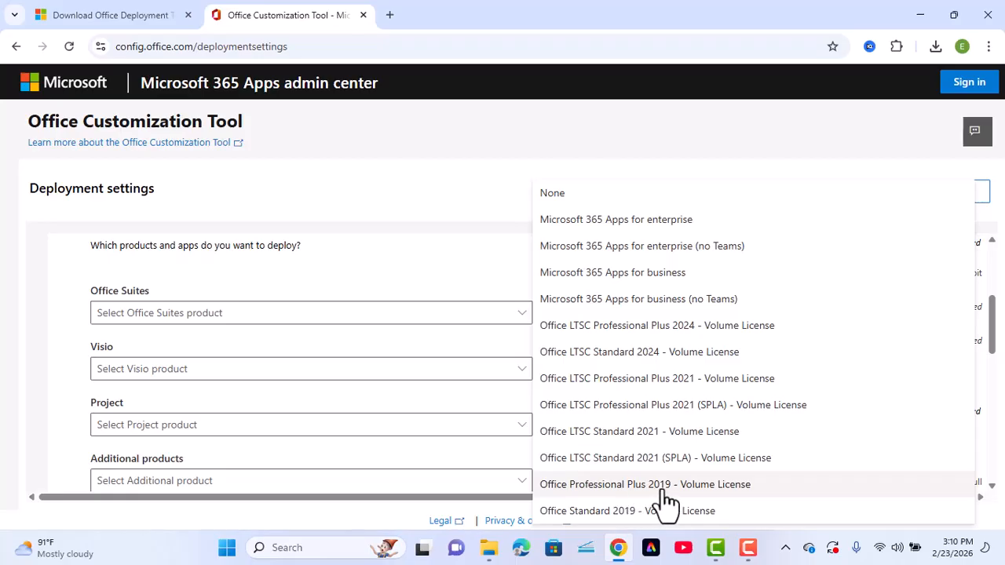
left_click(715, 490)
scroll(73, 315, "down", 5)
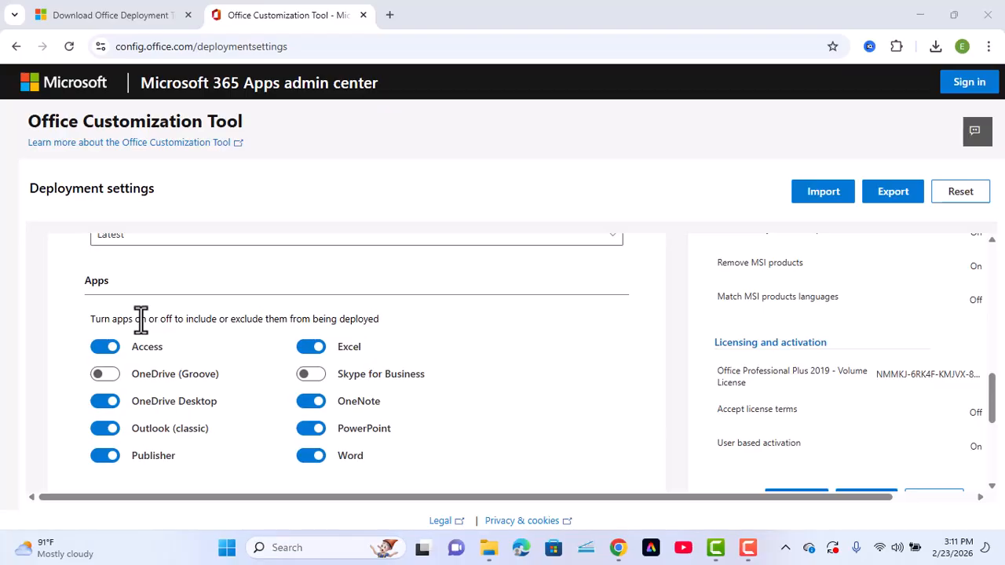
Exclude OneDrive Desktop, OneNote, Outlook (classic) and Publisher, keeping Access, Excel, PowerPoint and Word
left_click(104, 404)
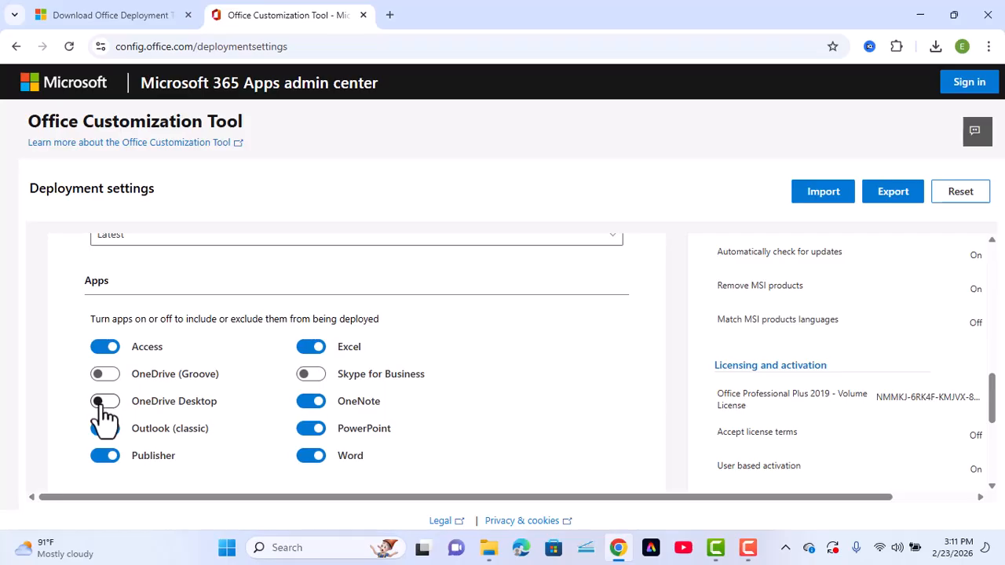
left_click(313, 403)
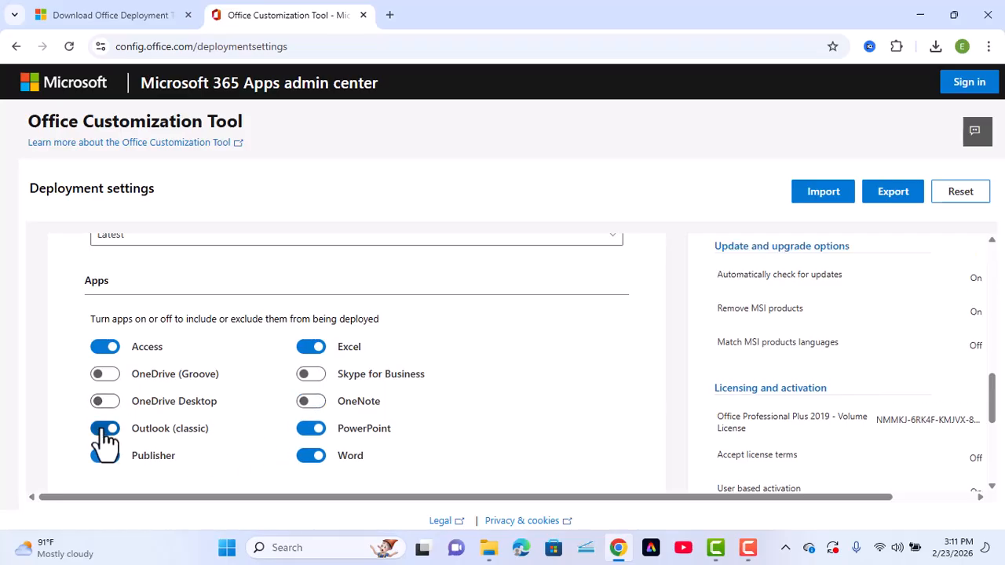
left_click(104, 428)
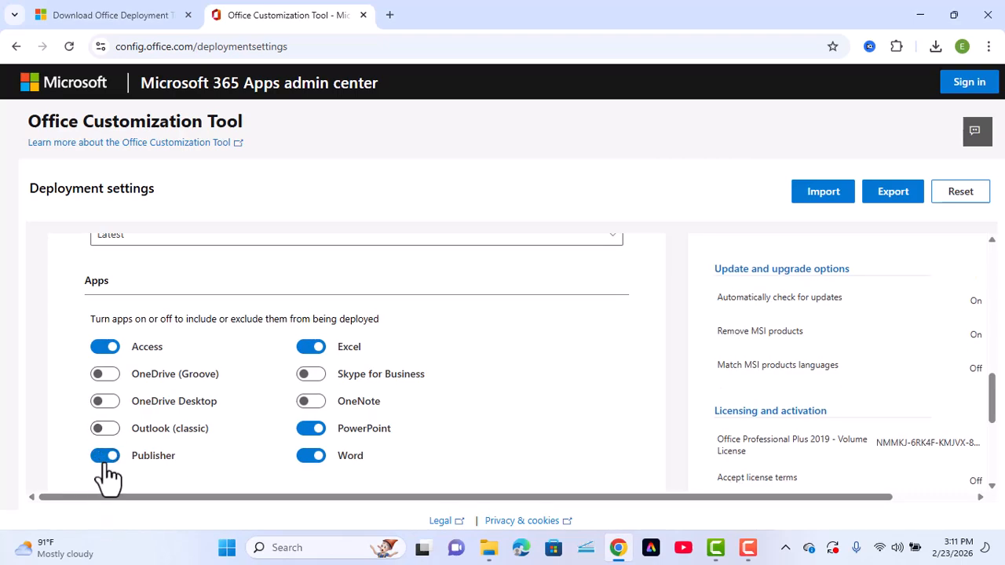
left_click(106, 457)
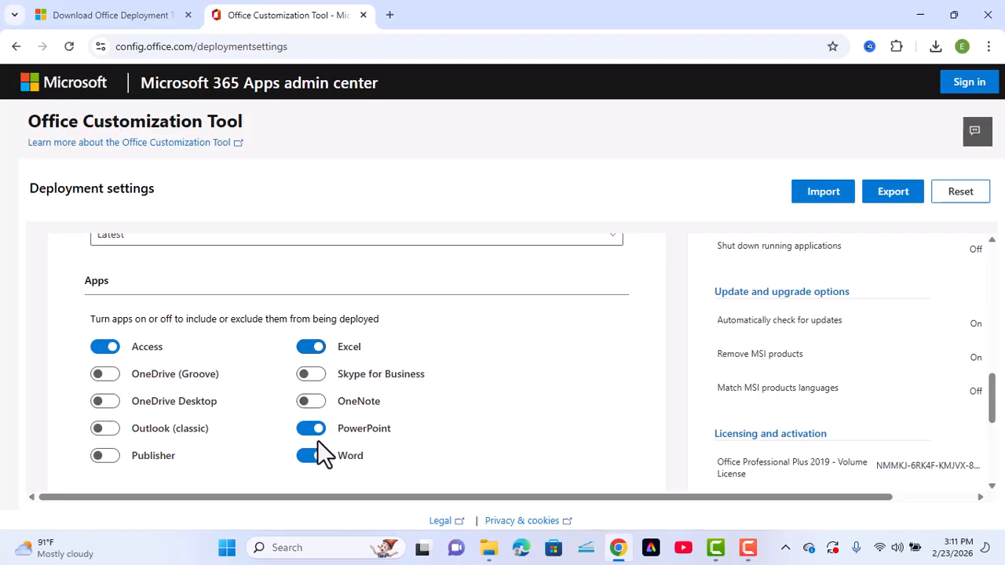
scroll(323, 443, "down", 1)
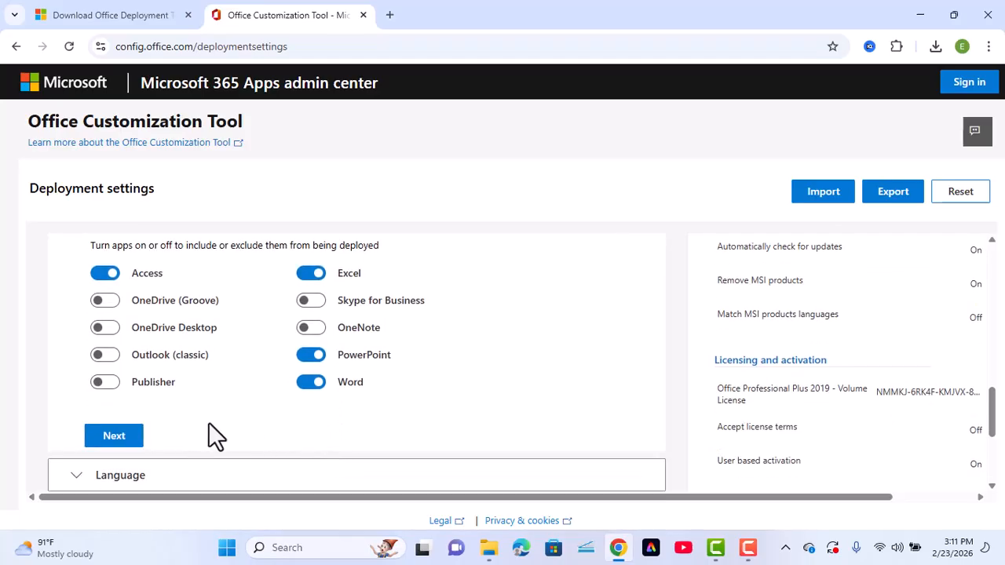
scroll(208, 421, "down", 1)
Set English (United States) as the primary language
left_click(110, 364)
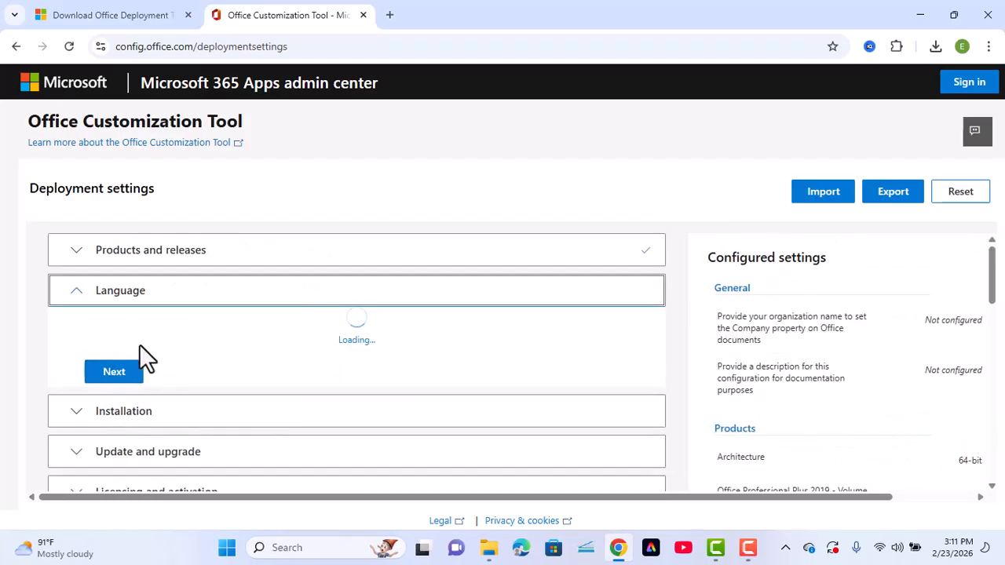
left_click(289, 420)
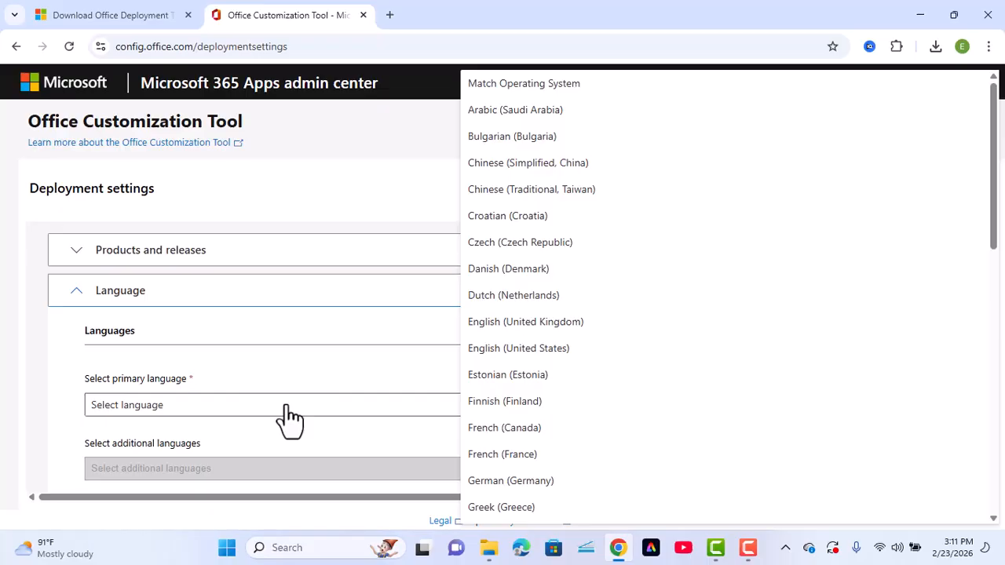
left_click(498, 356)
scroll(498, 357, "down", 4)
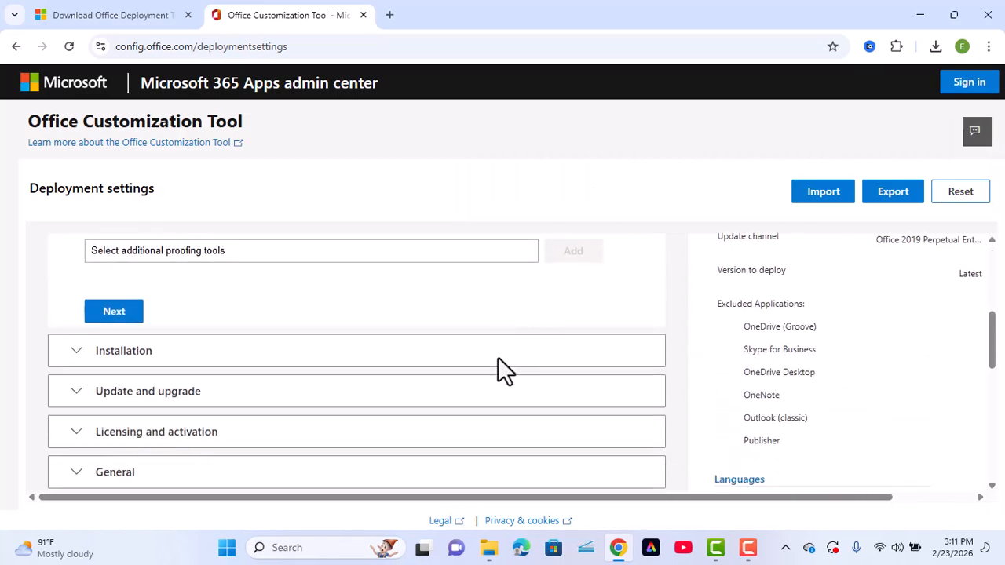
left_click(118, 314)
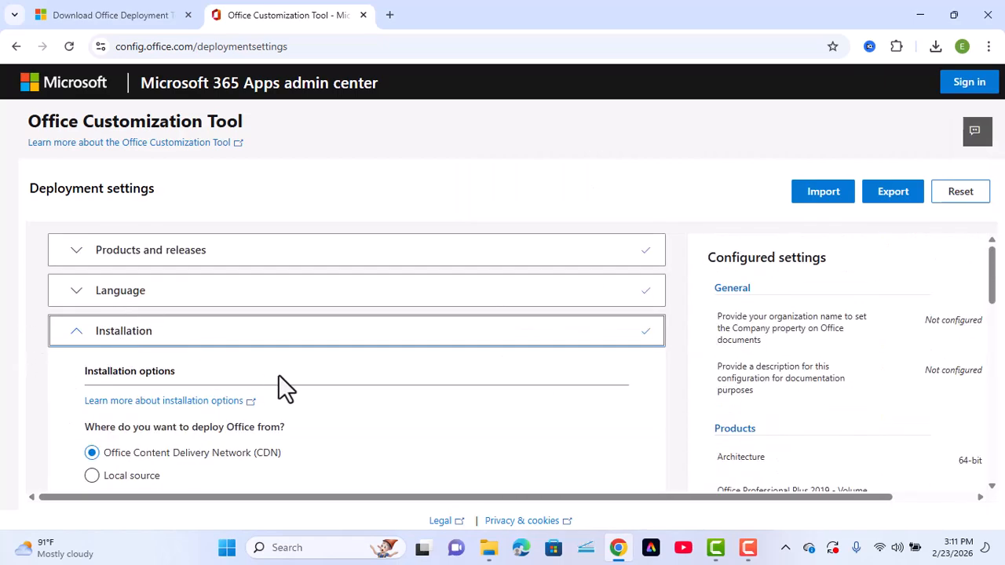
Keep the default installation, update, licensing and general settings through to Application preferences
scroll(282, 375, "down", 3)
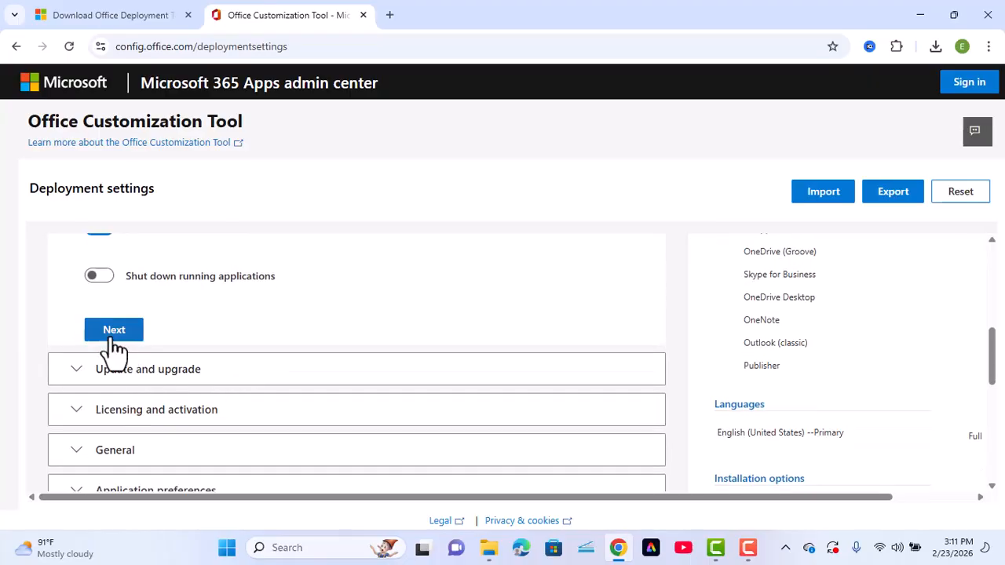
left_click(116, 343)
scroll(236, 352, "down", 7)
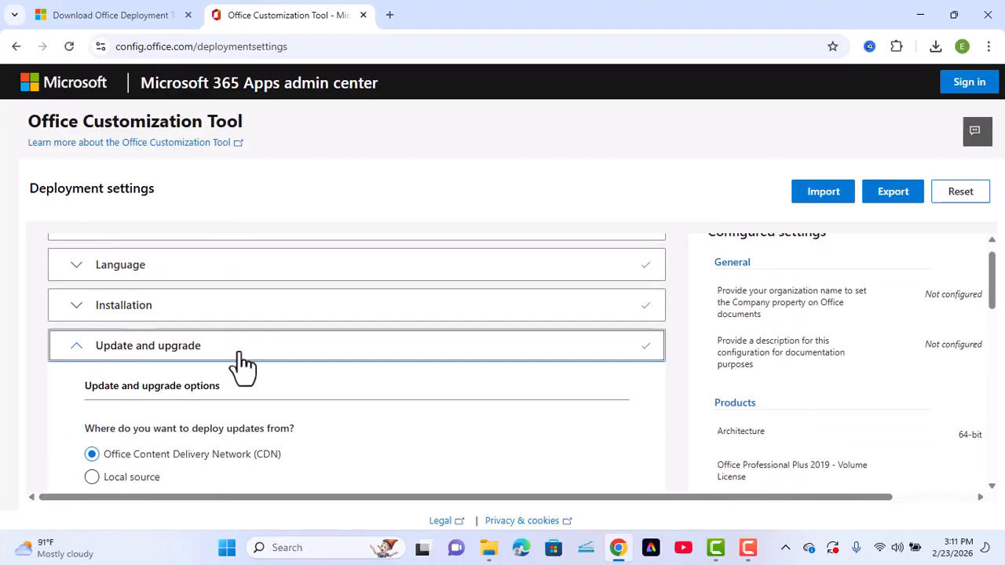
scroll(235, 352, "down", 2)
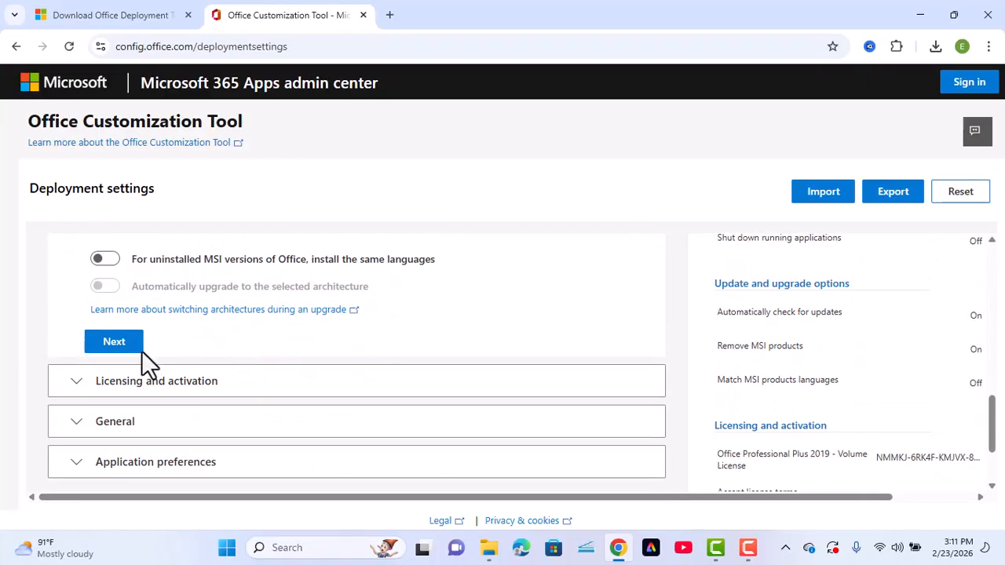
left_click(113, 342)
scroll(163, 359, "down", 3)
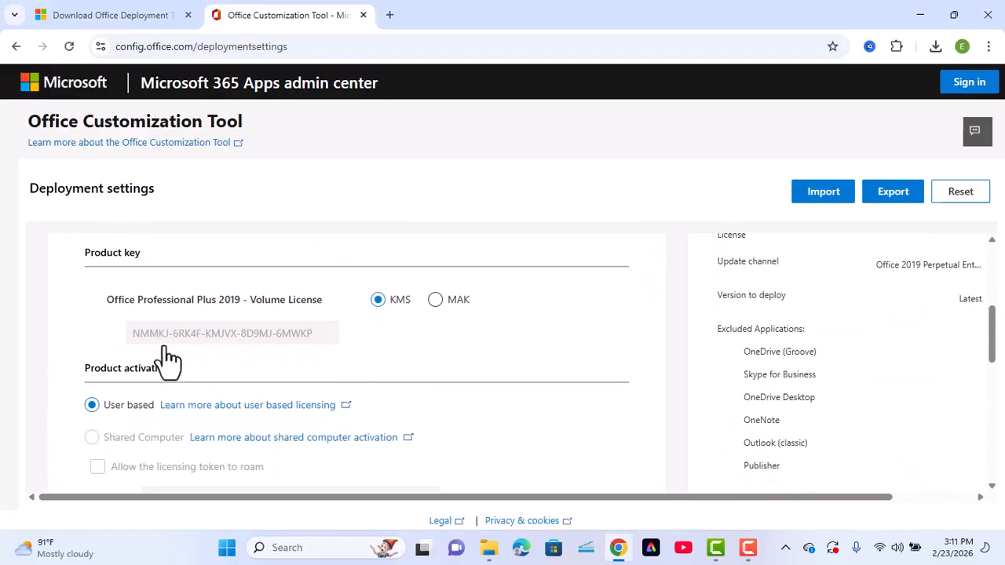
left_click(114, 431)
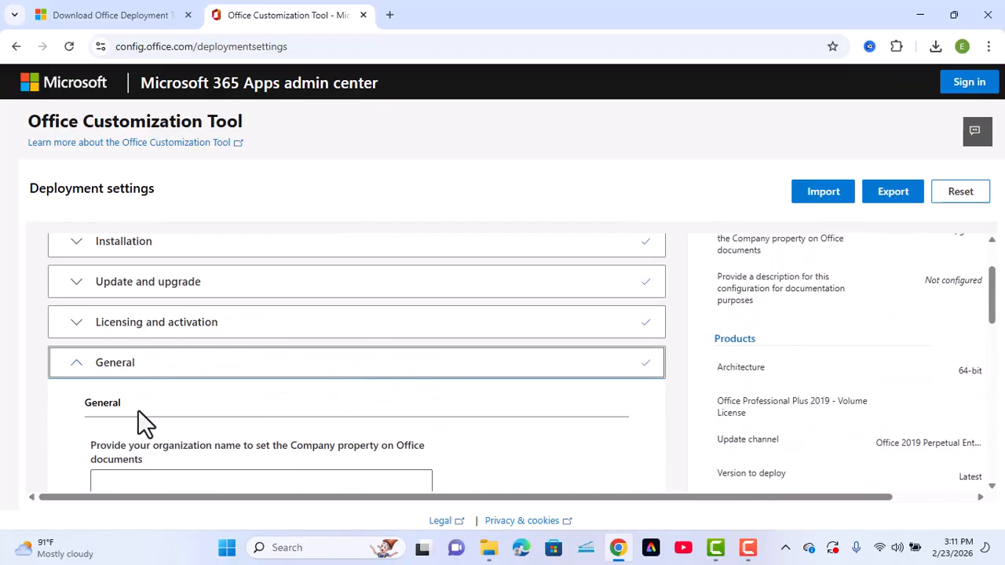
scroll(134, 422, "down", 4)
left_click(118, 355)
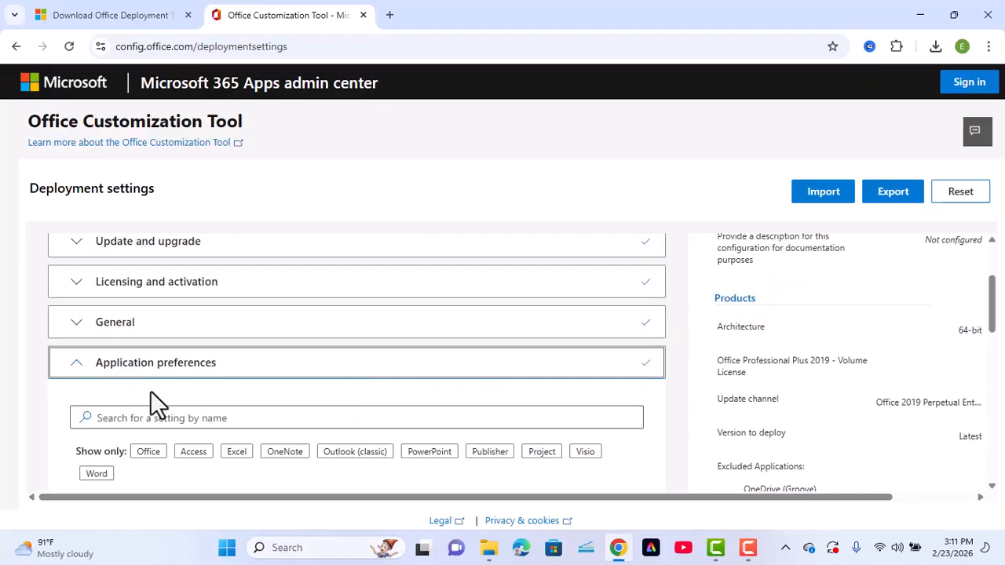
scroll(145, 401, "down", 10)
scroll(144, 399, "down", 2)
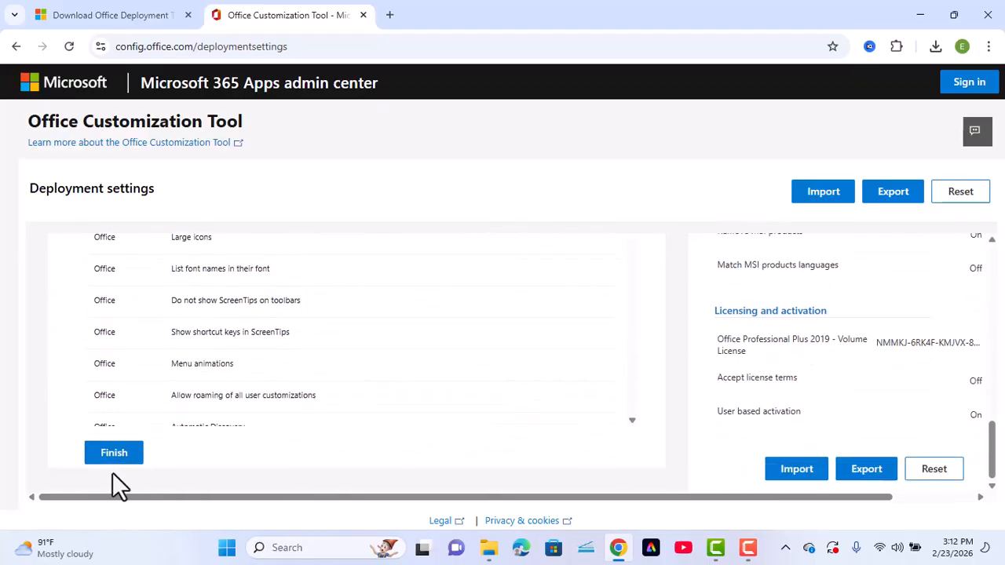
Finish configuring and set Office Open XML formats as the default file format
left_click(115, 452)
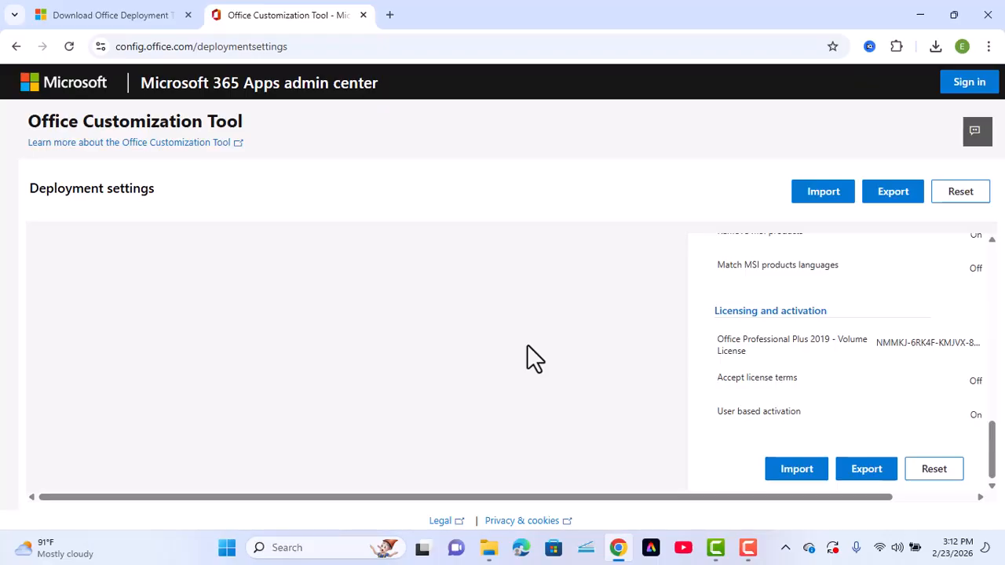
left_click(894, 208)
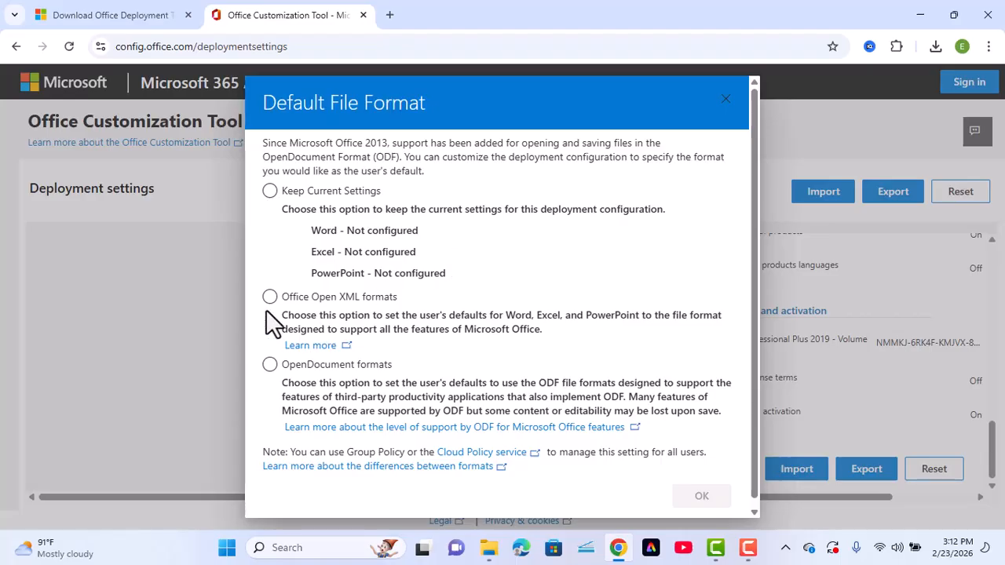
left_click(270, 299)
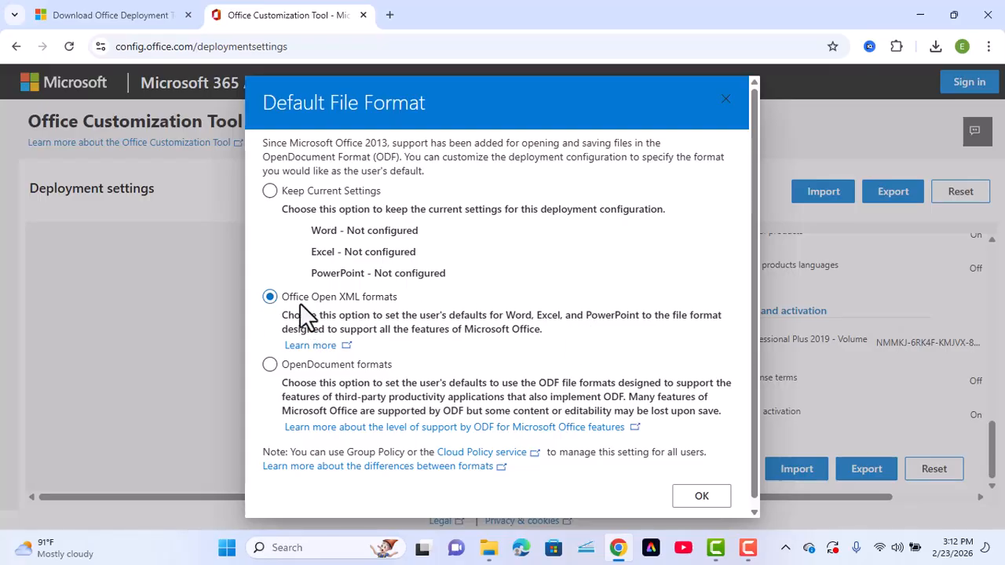
left_click(704, 497)
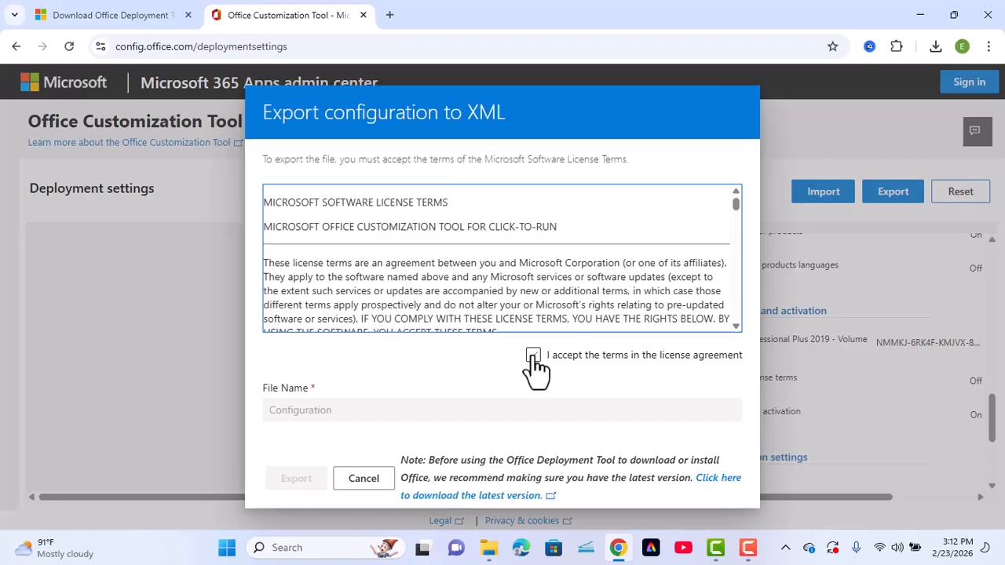
Accept the license terms and export the configuration as Configuration.xml
left_click(534, 357)
left_click(303, 479)
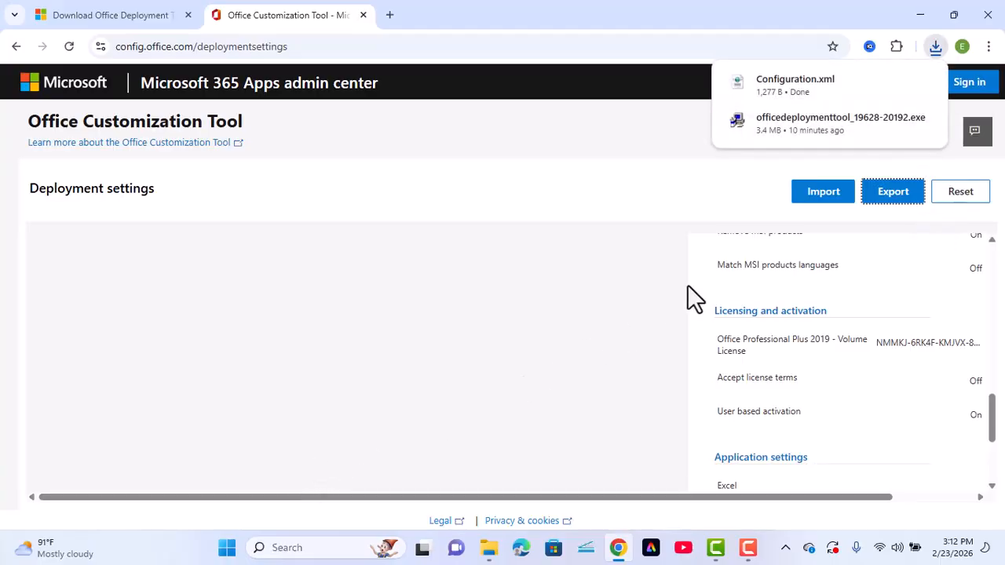
mouse_move(893, 84)
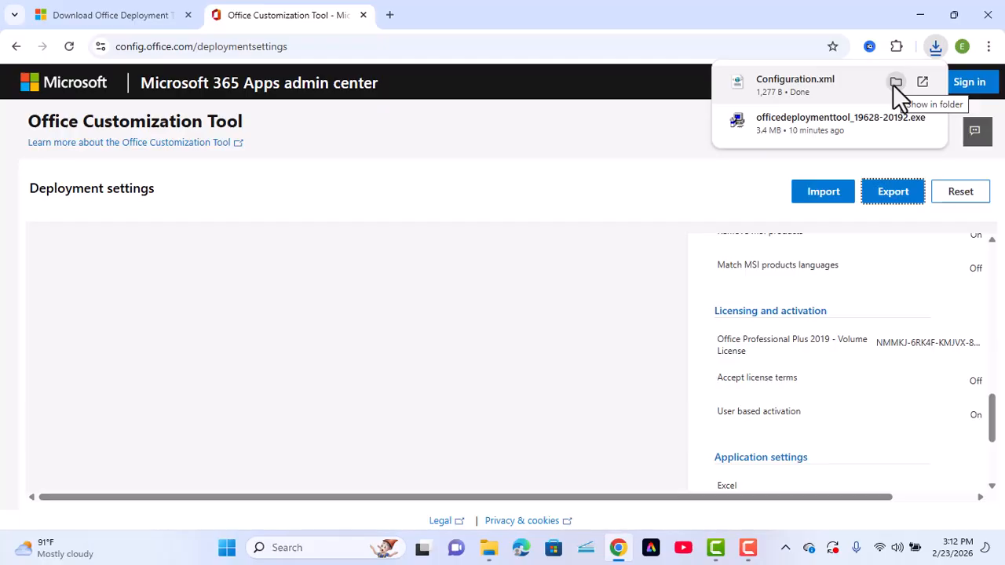
Move Configuration.xml from Downloads into the desktop's Office 2019 folder
left_click(895, 82)
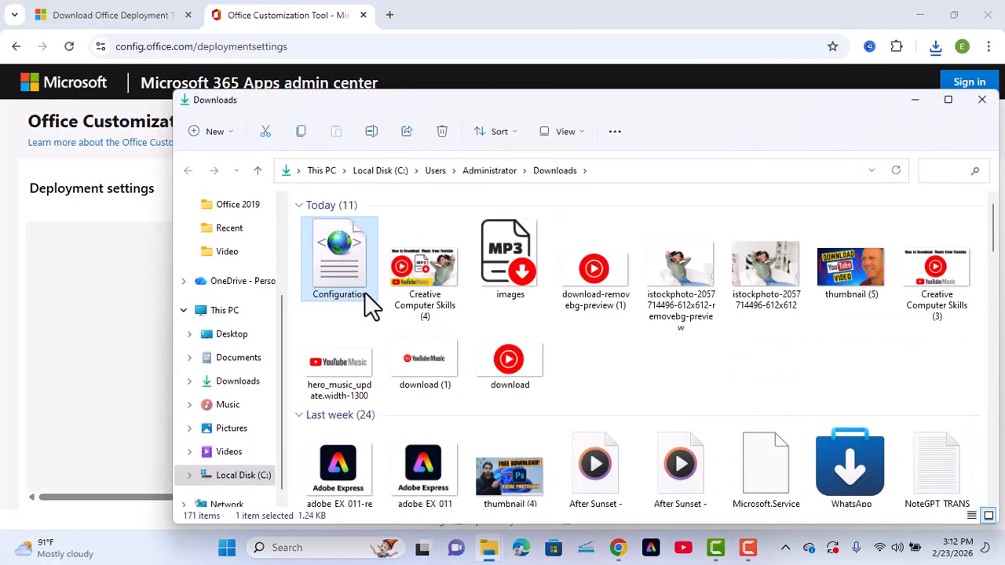
key("ctrl+x")
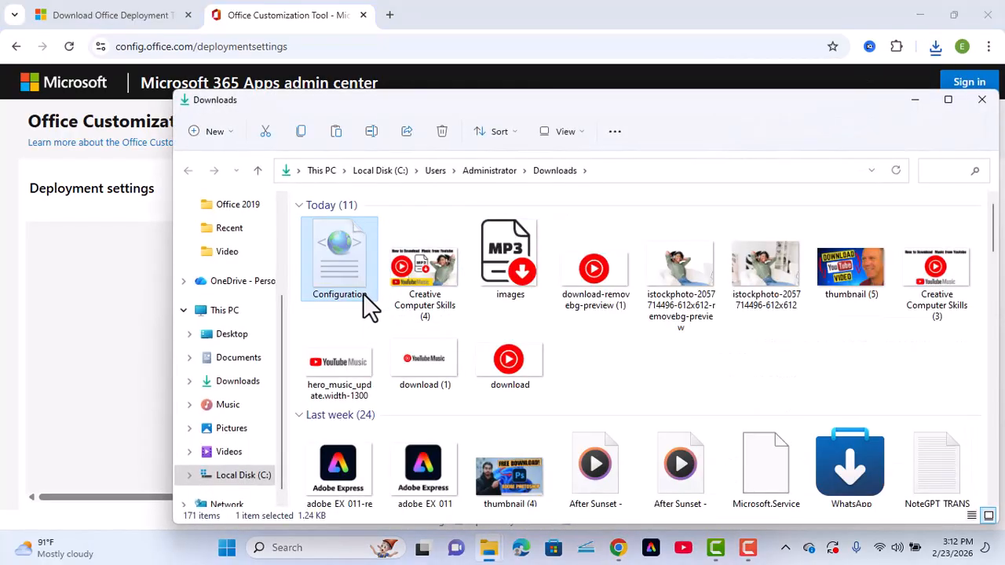
left_click(238, 346)
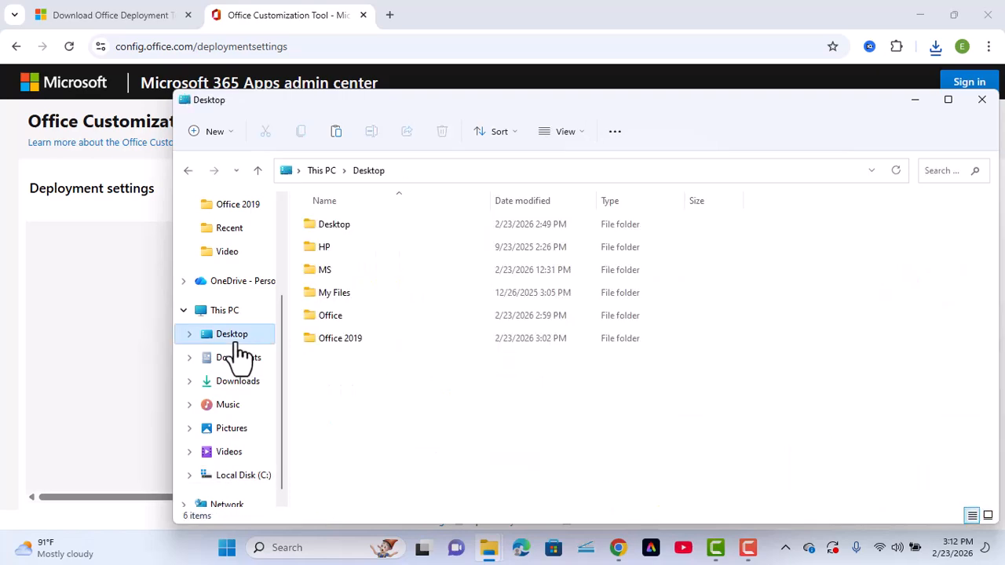
double_click(344, 342)
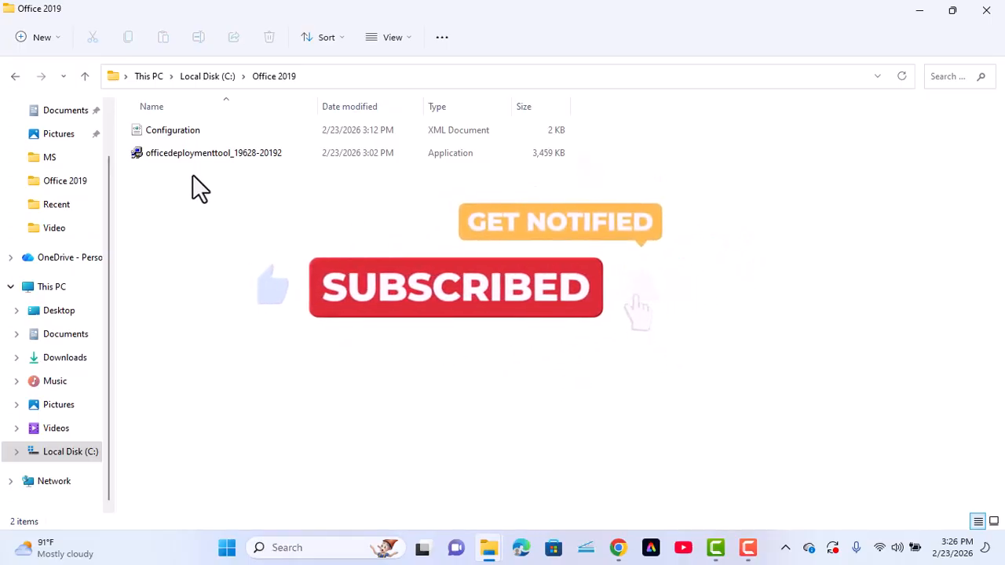
Run the deployment tool as administrator and accept its license terms
left_click(191, 154)
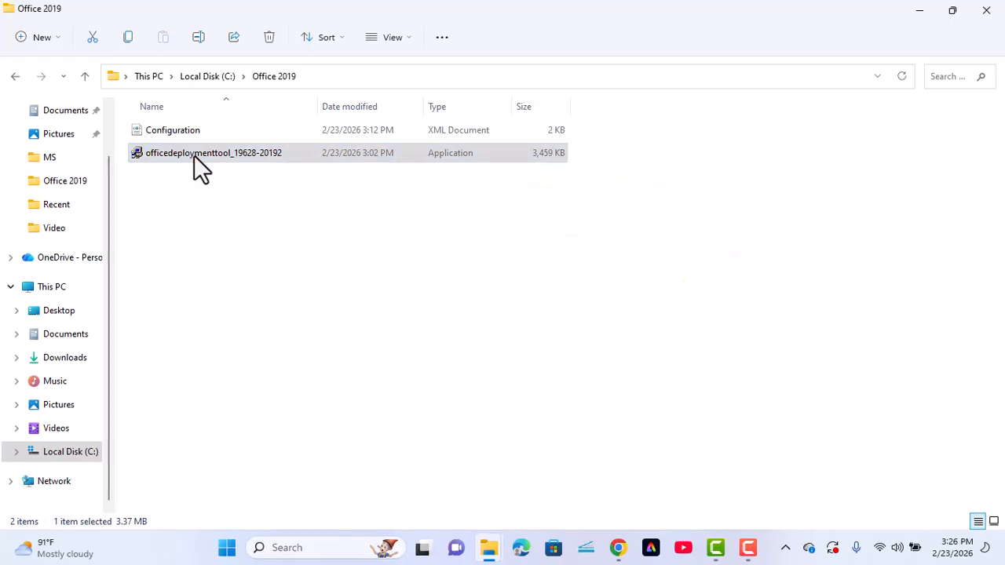
right_click(195, 155)
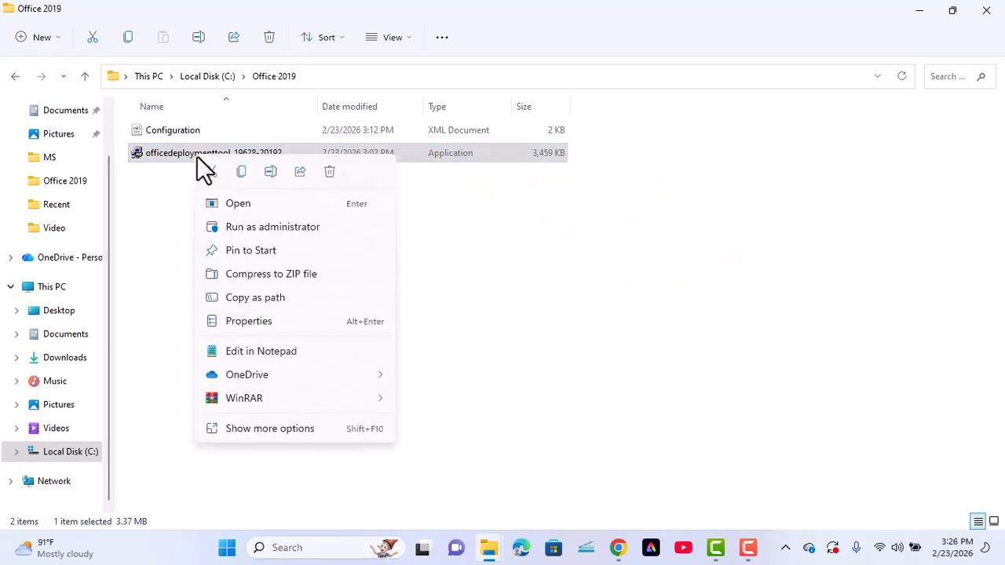
left_click(267, 229)
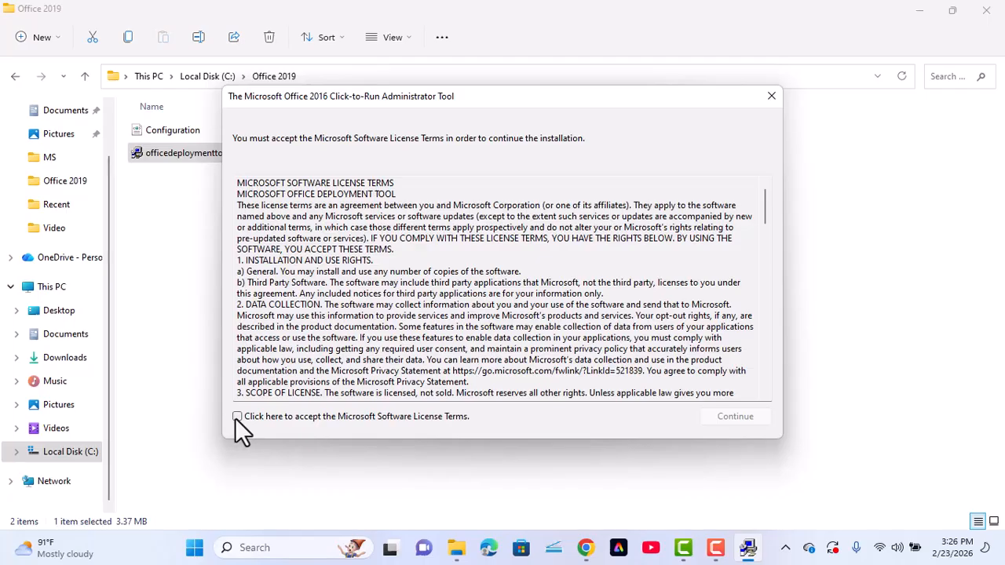
left_click(237, 417)
left_click(742, 422)
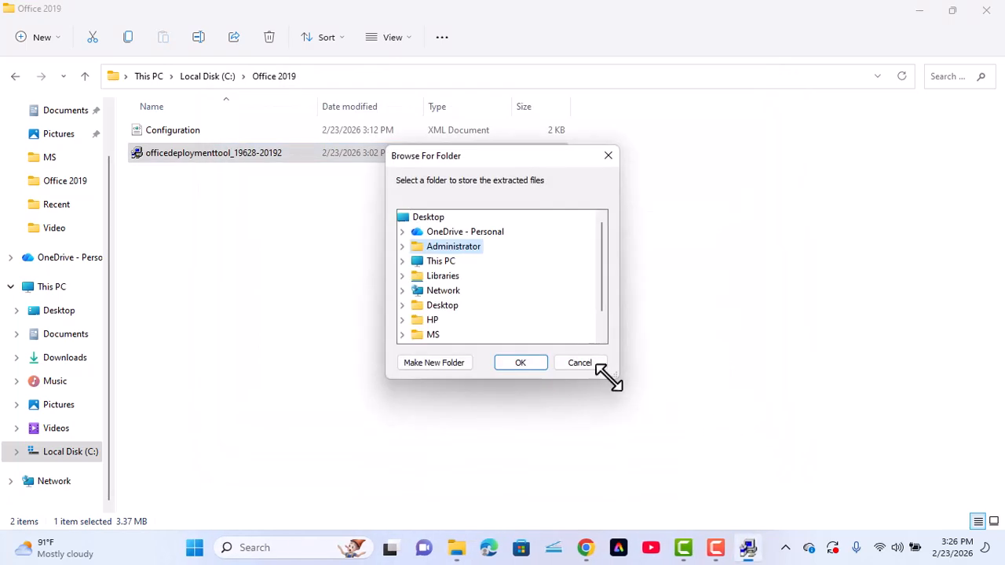
Extract the setup files to C:\Office 2019 and dismiss the success message
scroll(438, 298, "down", 1)
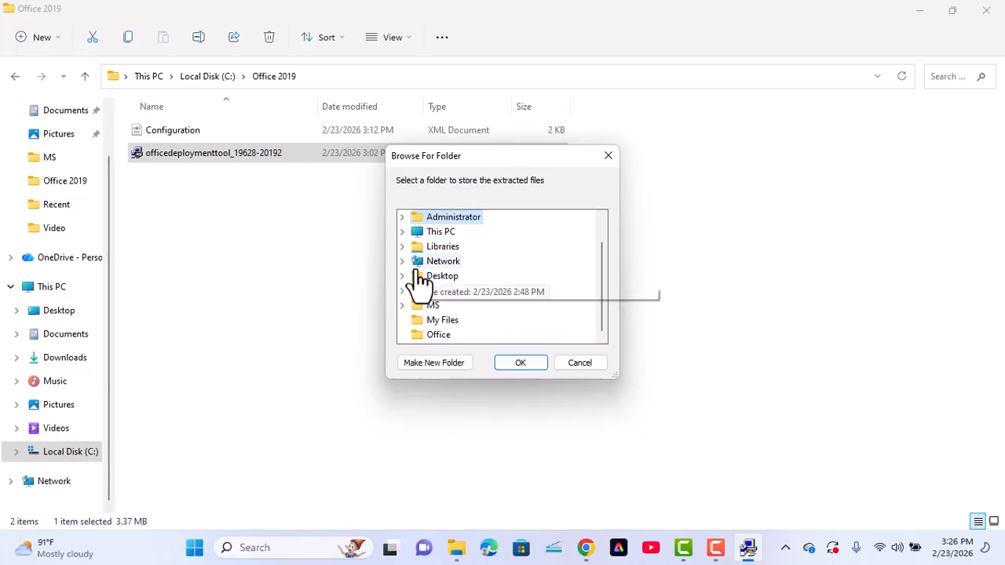
left_click(402, 232)
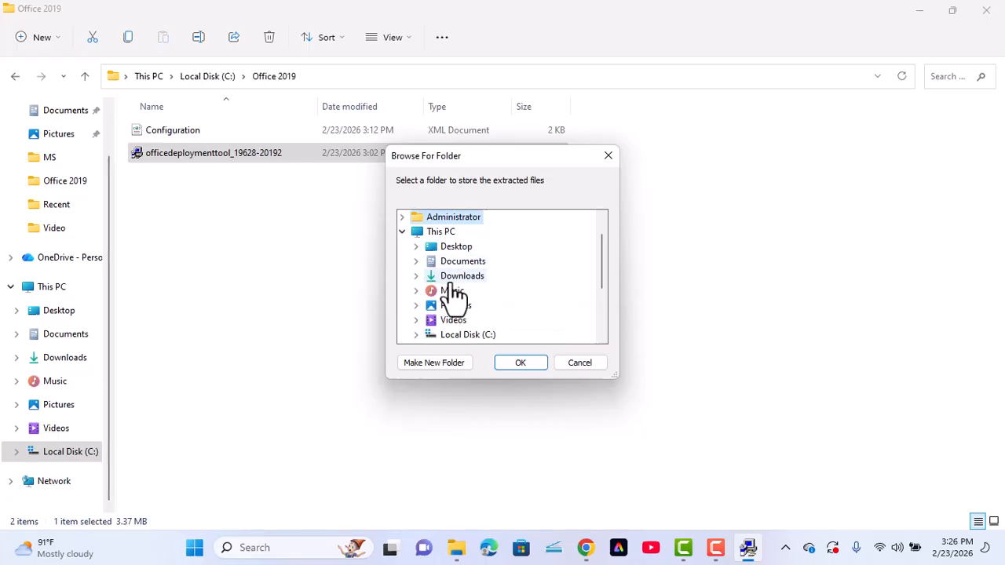
scroll(457, 318, "down", 1)
double_click(491, 291)
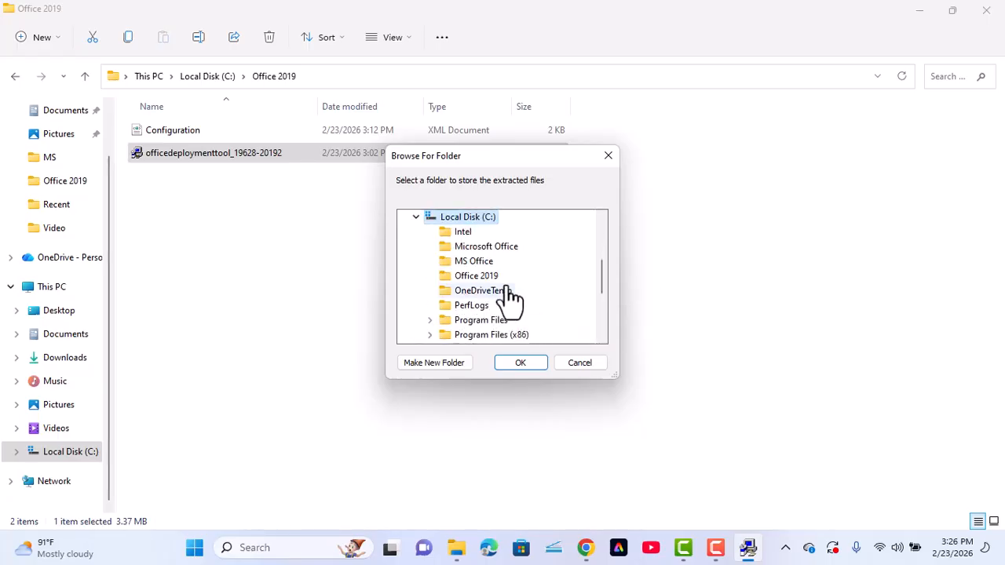
left_click(476, 276)
left_click(523, 365)
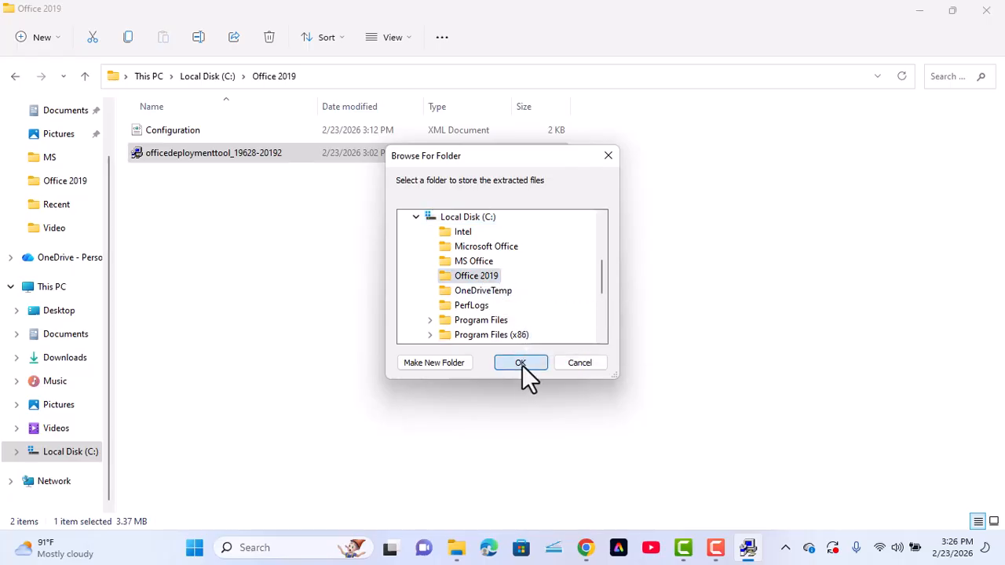
left_click(610, 319)
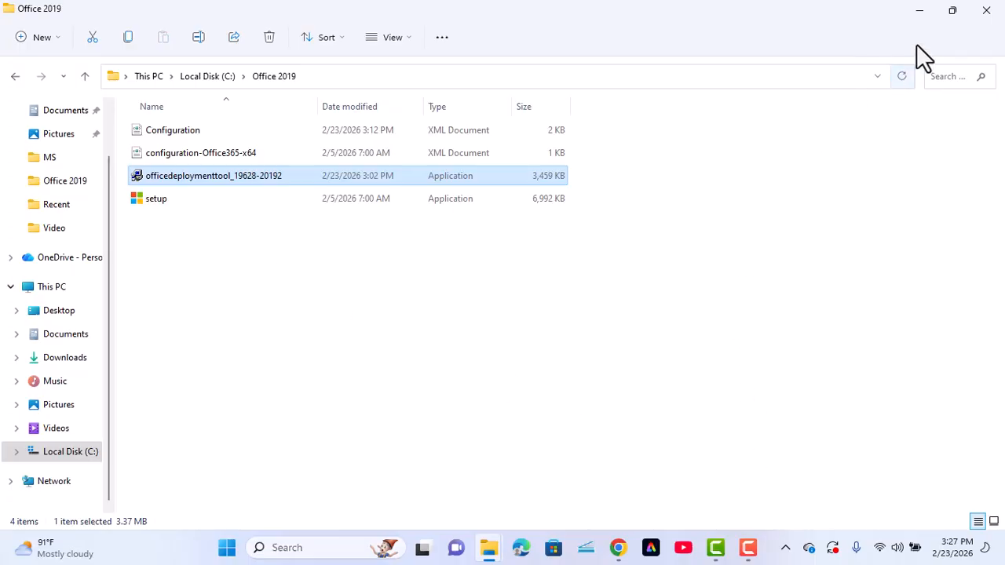
Launch Command Prompt as administrator from a 'cmd' Windows search
left_click(288, 547)
type("cmd")
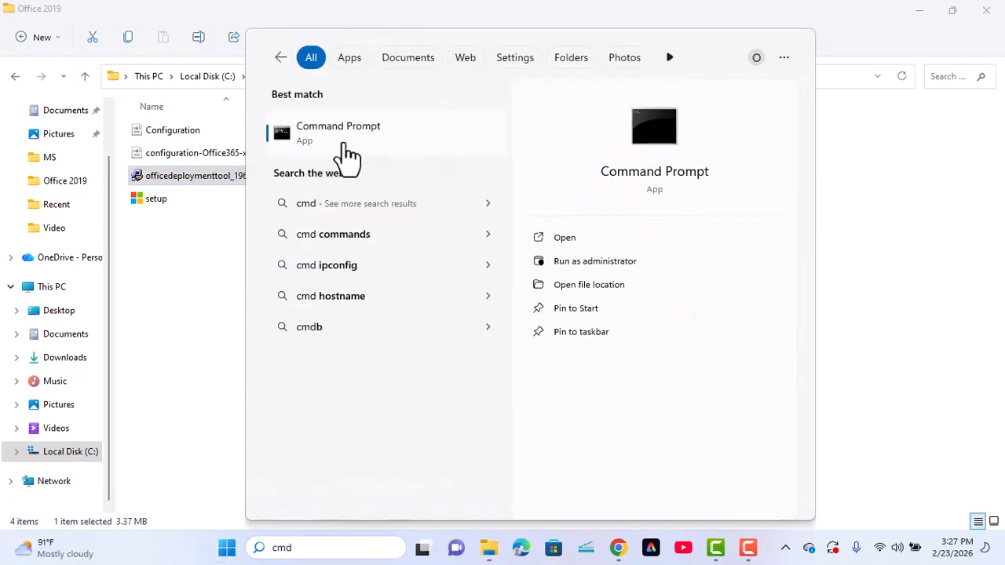
right_click(350, 153)
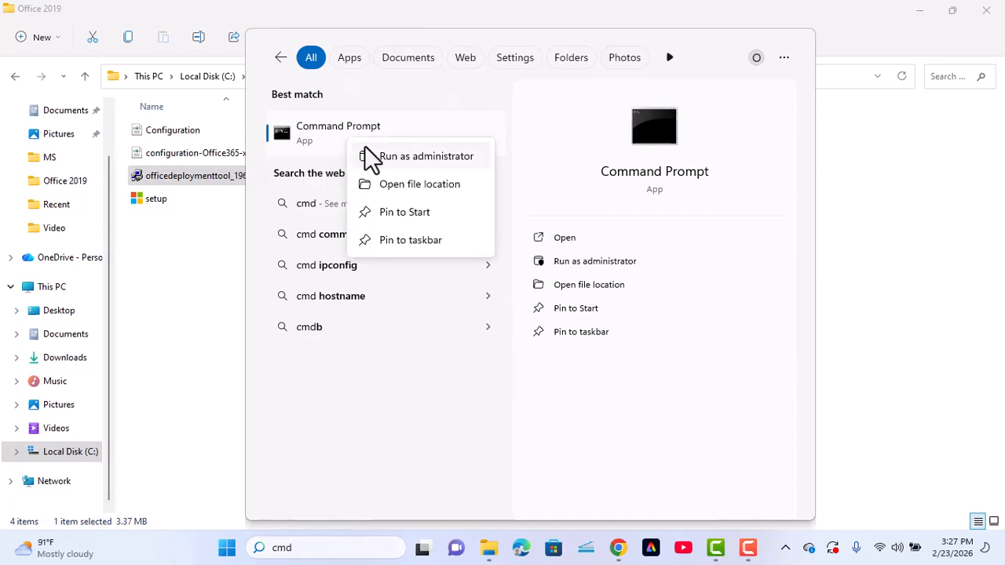
left_click(397, 157)
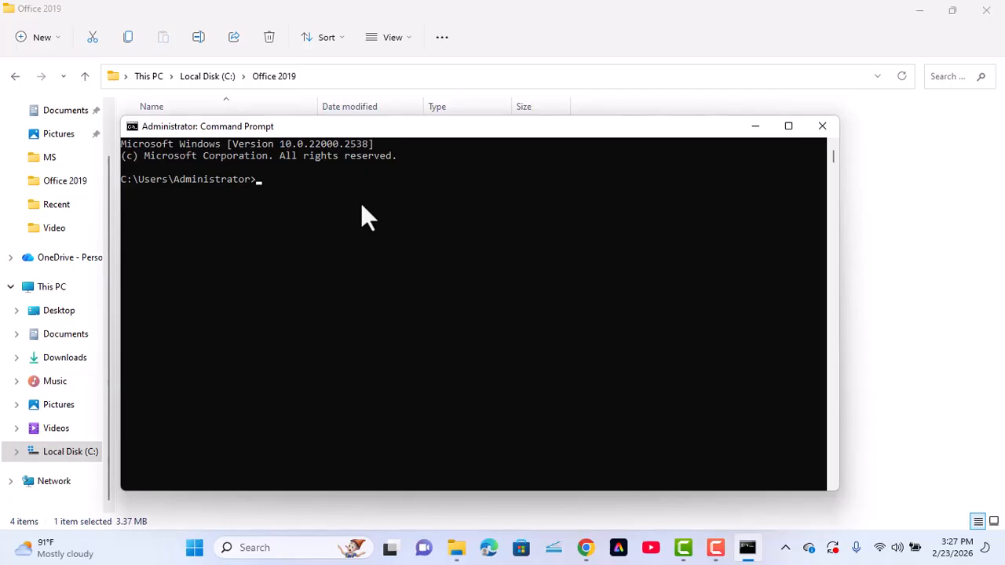
Change the Command Prompt directory to the C:\Office 2019 folder
type("cd")
left_click(541, 77)
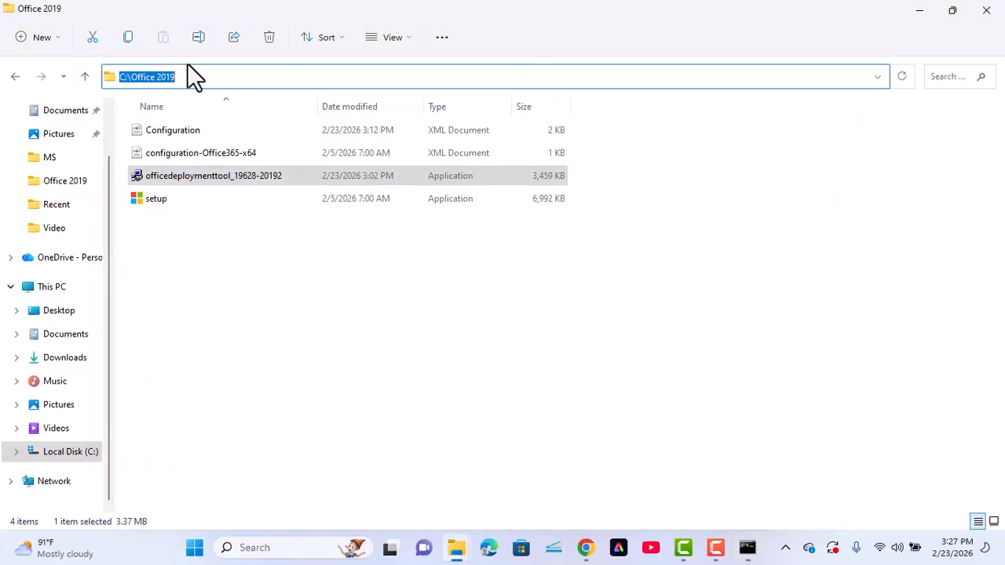
left_click(746, 547)
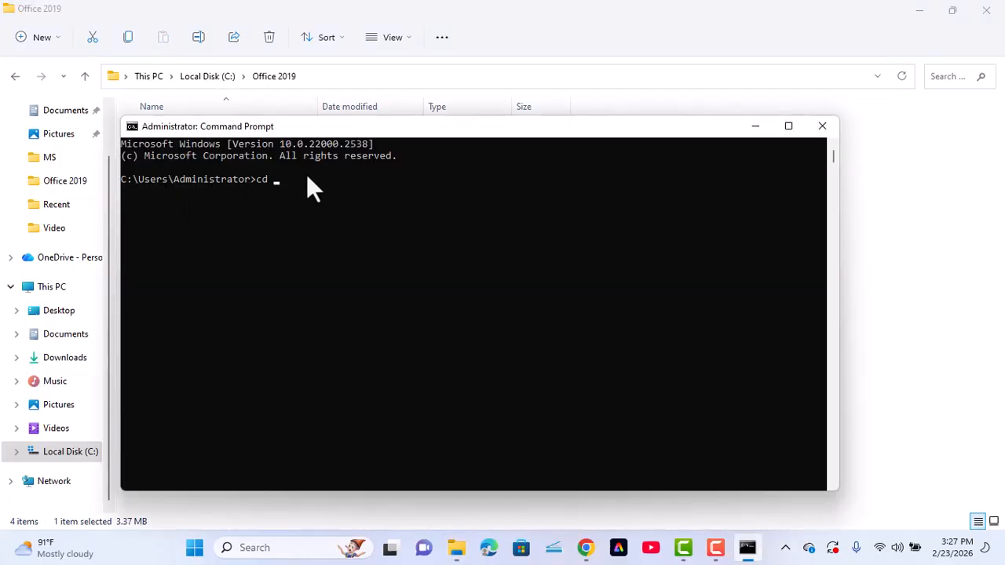
key("ctrl+v")
key("Return")
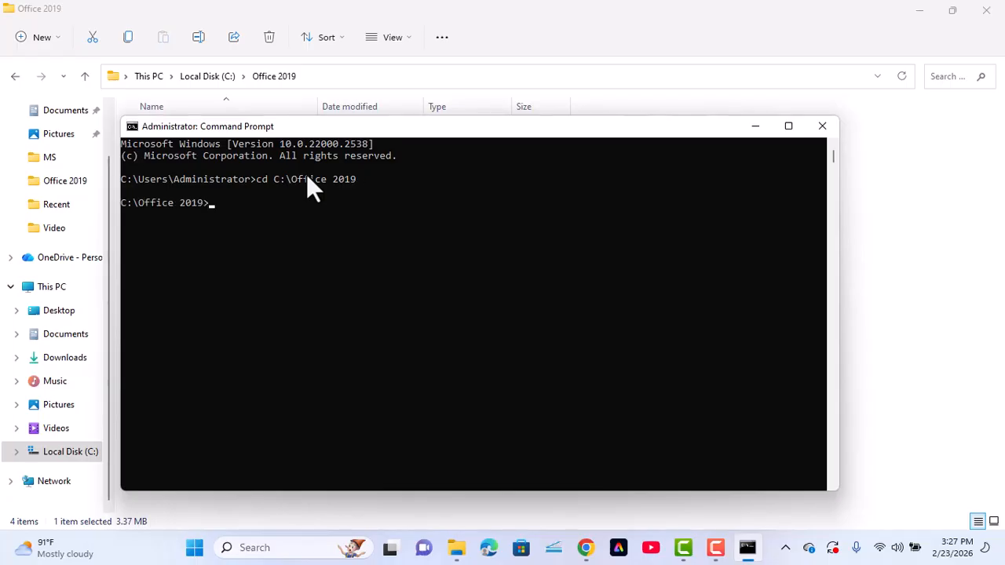
Run setup /configure configuration.xml to start the Office installation
left_click(256, 220)
key("ctrl+v")
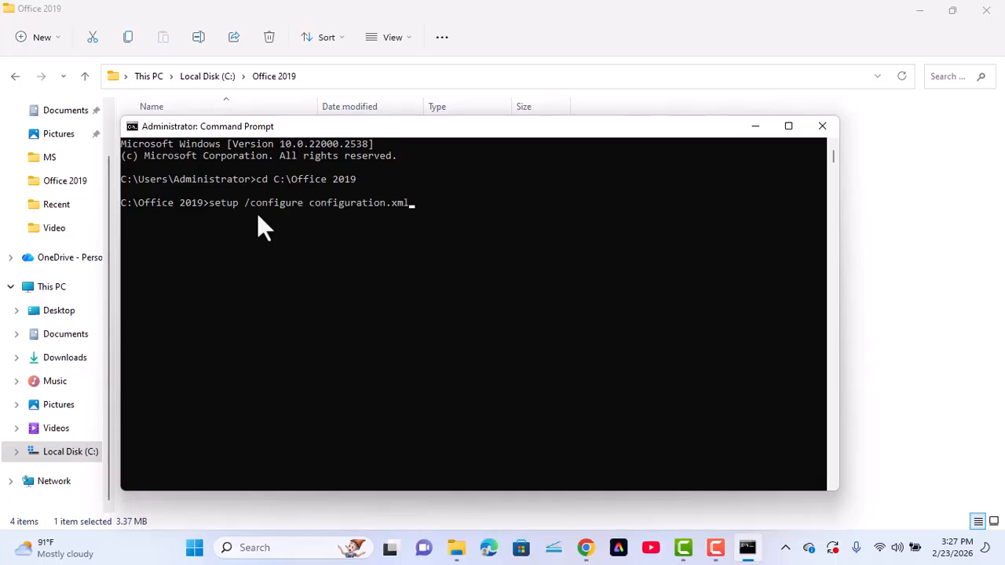
key("Return")
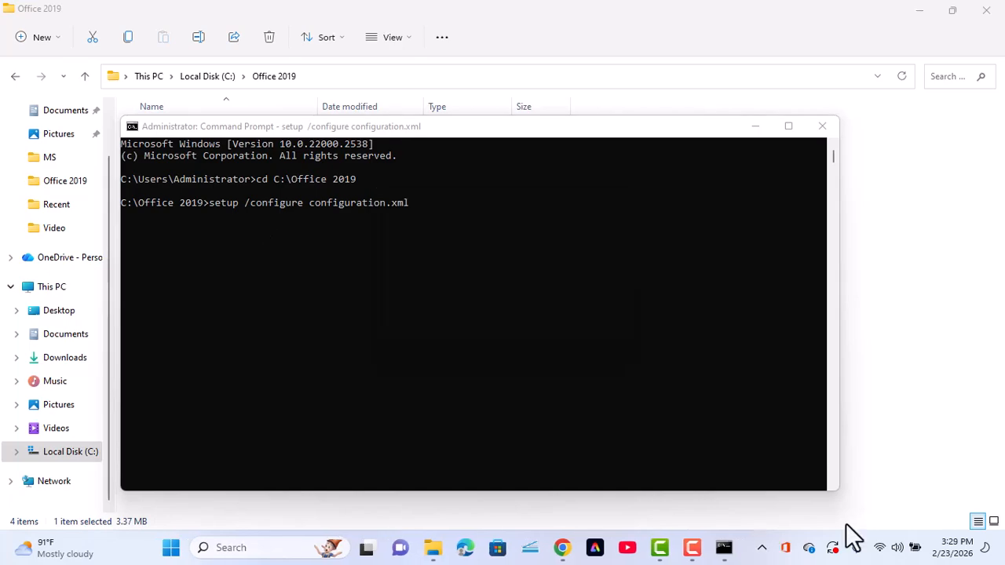
Show the Office installer's progress from the hidden tray icons and wait for 'You're all set'
left_click(762, 549)
left_click(808, 502)
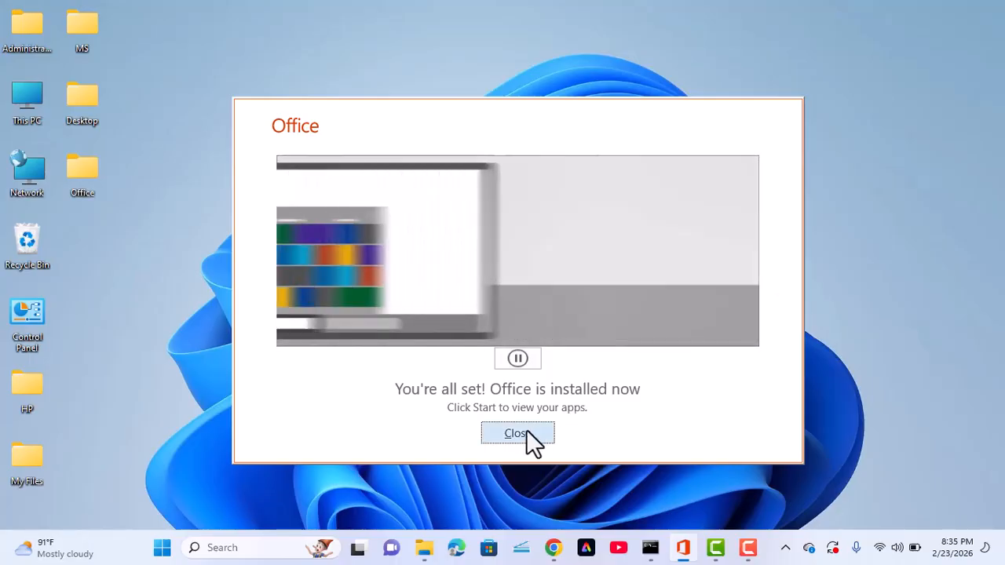
Dismiss the Office installed message and launch Word from a 'wor' search
left_click(526, 432)
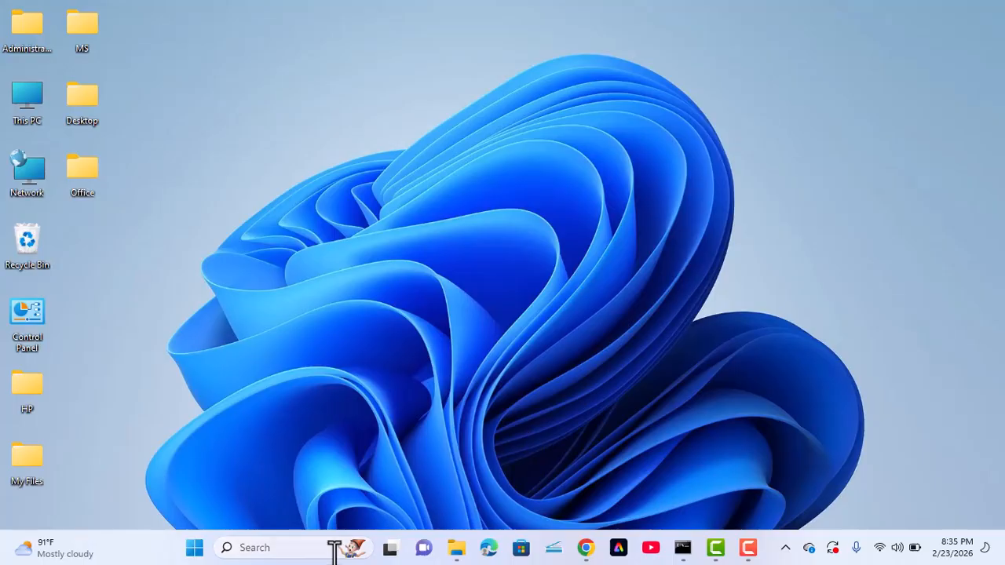
left_click(284, 547)
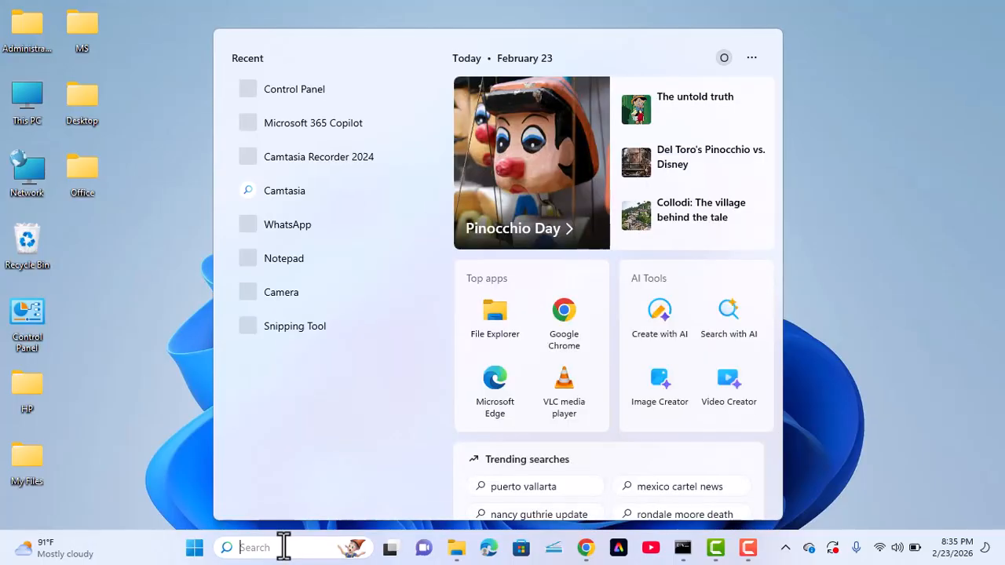
type("word")
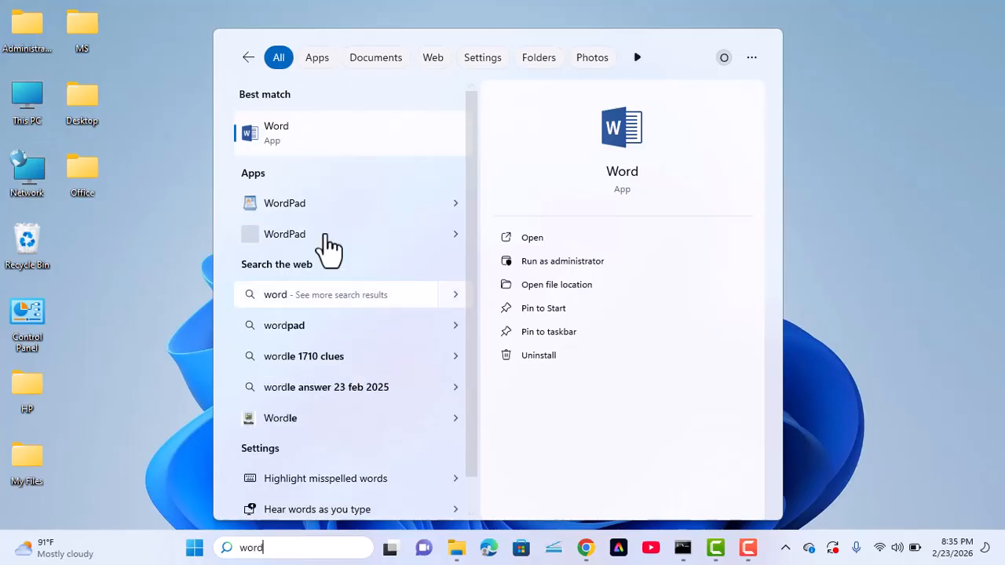
left_click(294, 130)
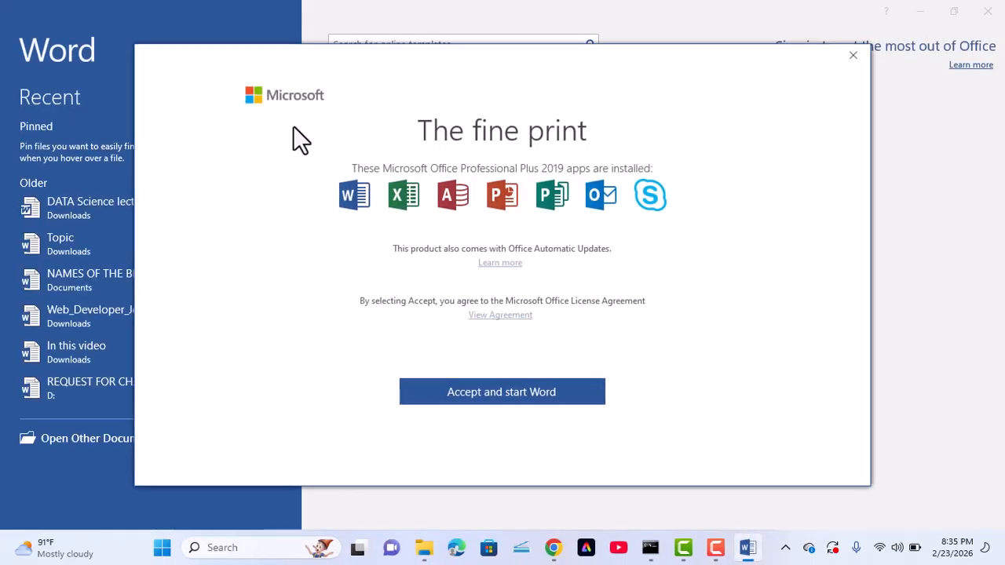
Accept the license, dismiss the privacy notice, create a blank document, then search 'excel'
left_click(469, 400)
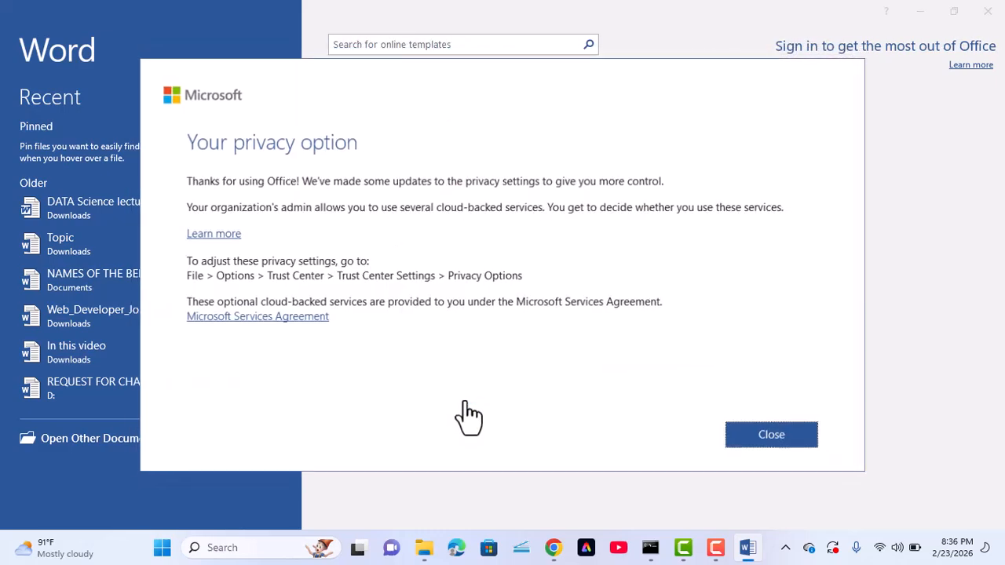
left_click(787, 437)
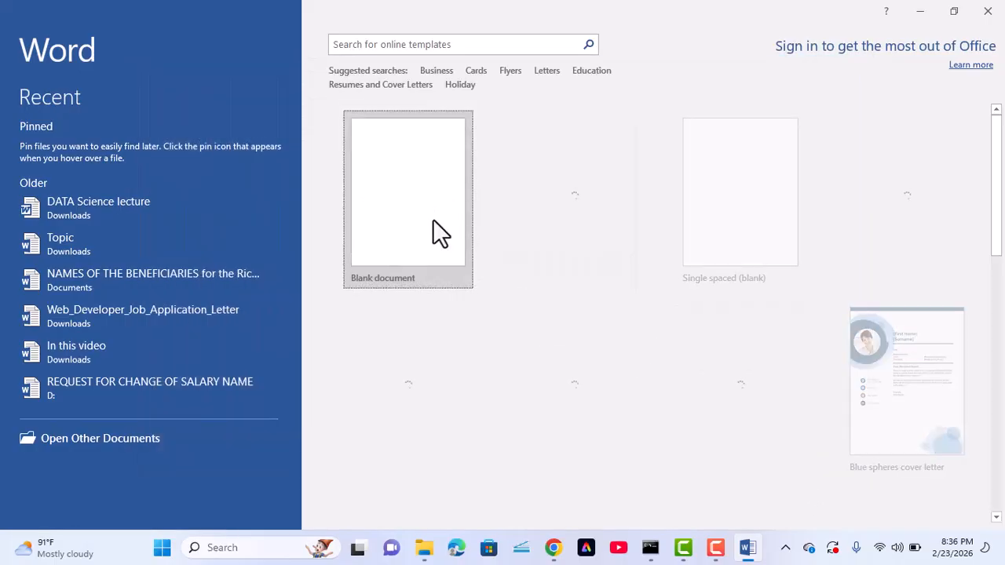
left_click(432, 219)
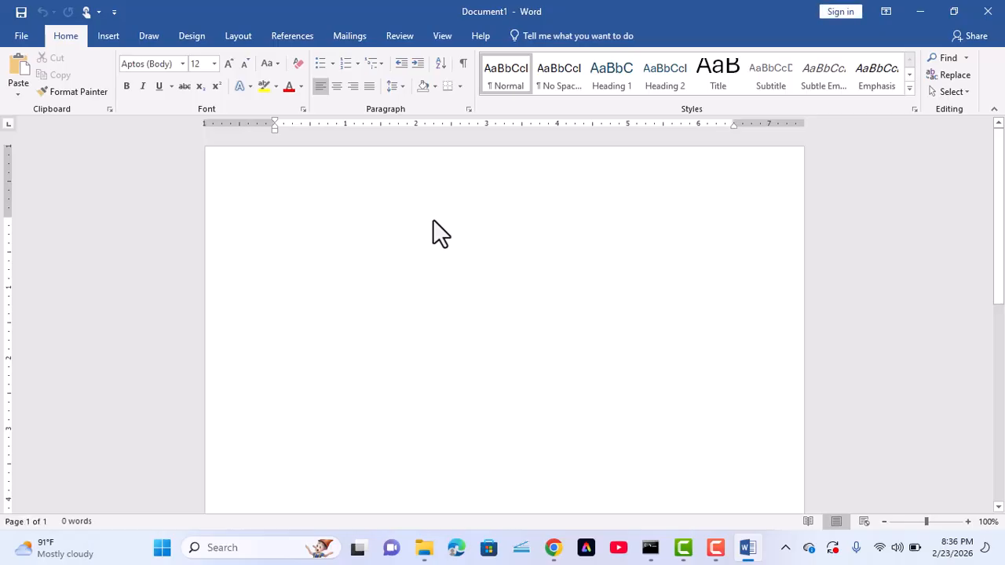
left_click(233, 547)
type("excel")
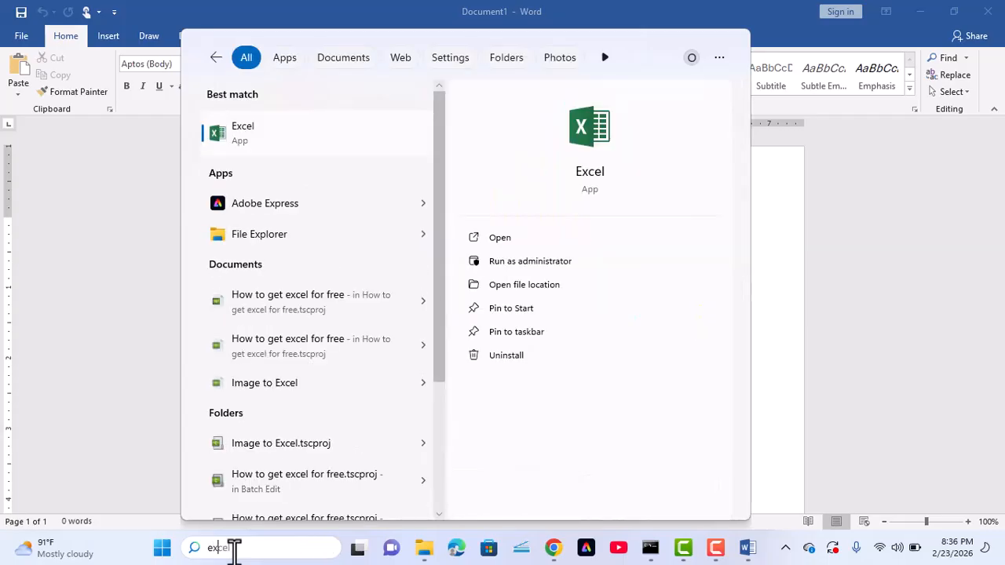
Launch Excel, maximize its window, and create a blank Book1 workbook
left_click(254, 134)
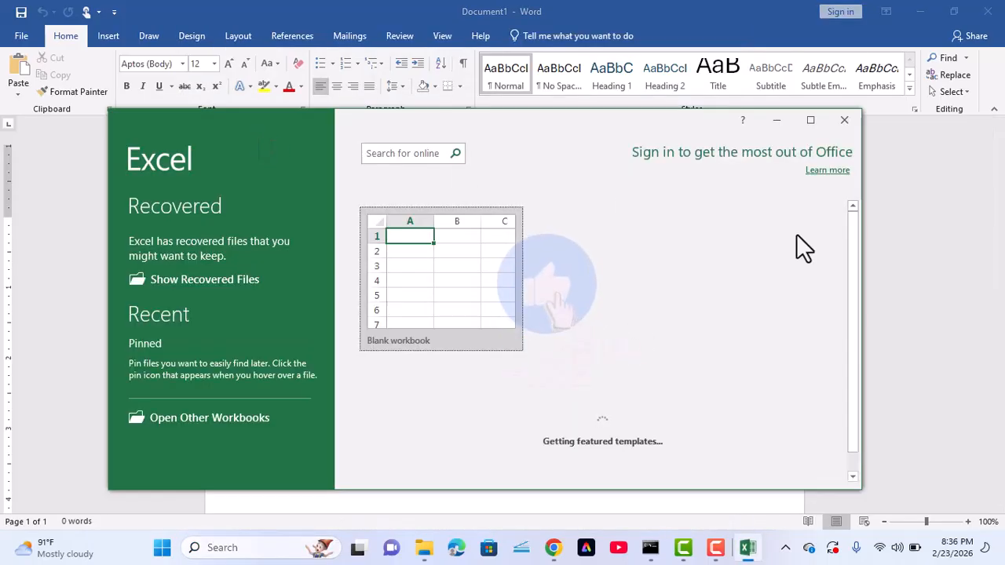
left_click(811, 120)
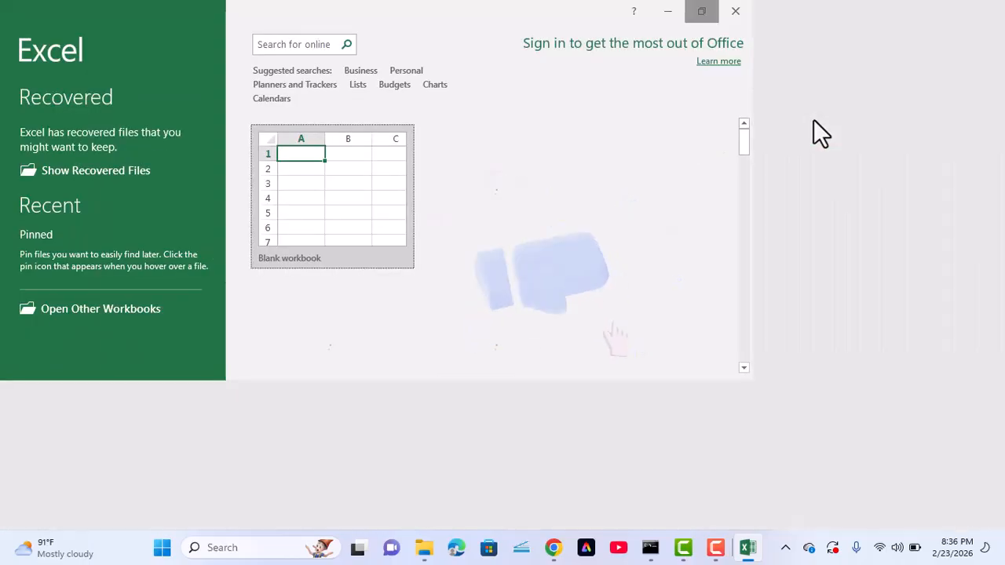
left_click(320, 183)
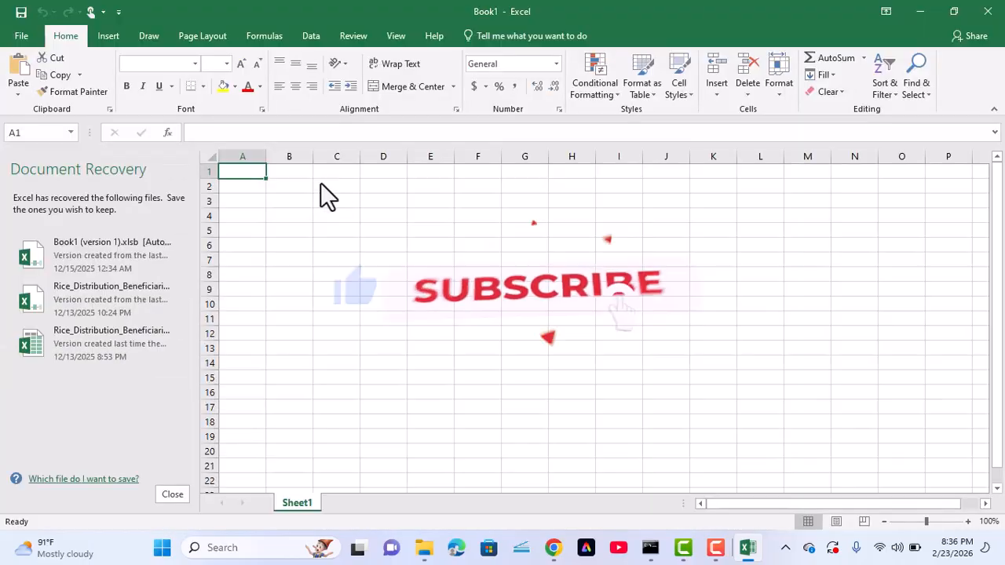